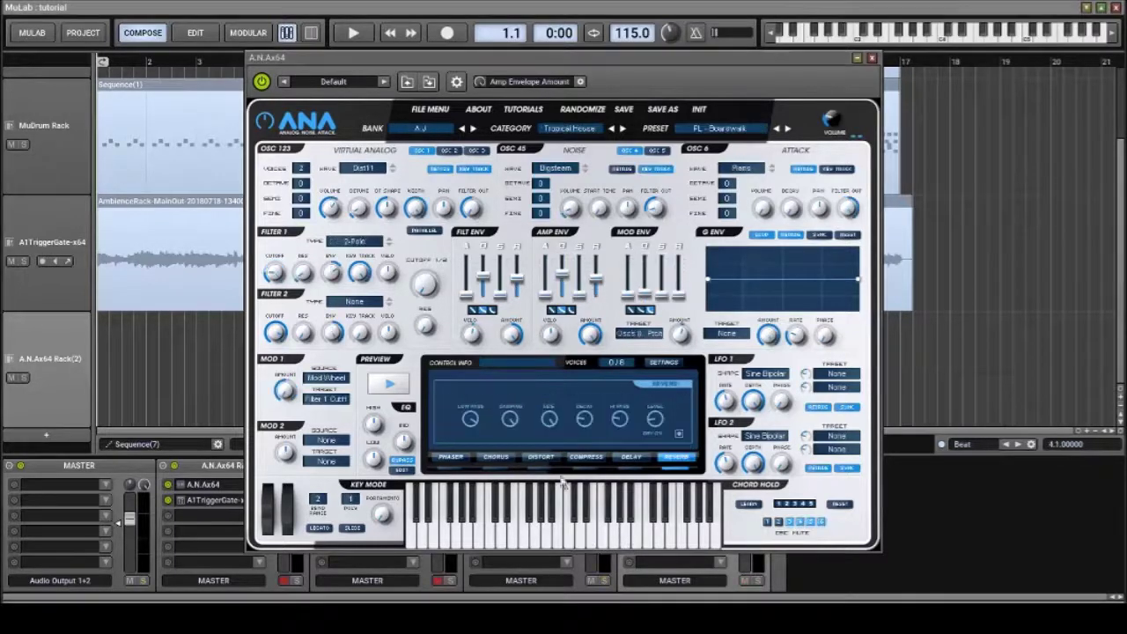
Step: Audition the FL - Boardwalk preset by playing single notes and melodic ideas across the synth's virtual keyboard
{"action": "left_click", "coordinate": [569, 534]}
{"action": "left_click", "coordinate": [577, 534]}
{"action": "left_click", "coordinate": [590, 533]}
{"action": "left_click", "coordinate": [603, 533]}
{"action": "left_click_drag", "start_coordinate": [605, 537], "coordinate": [606, 538]}
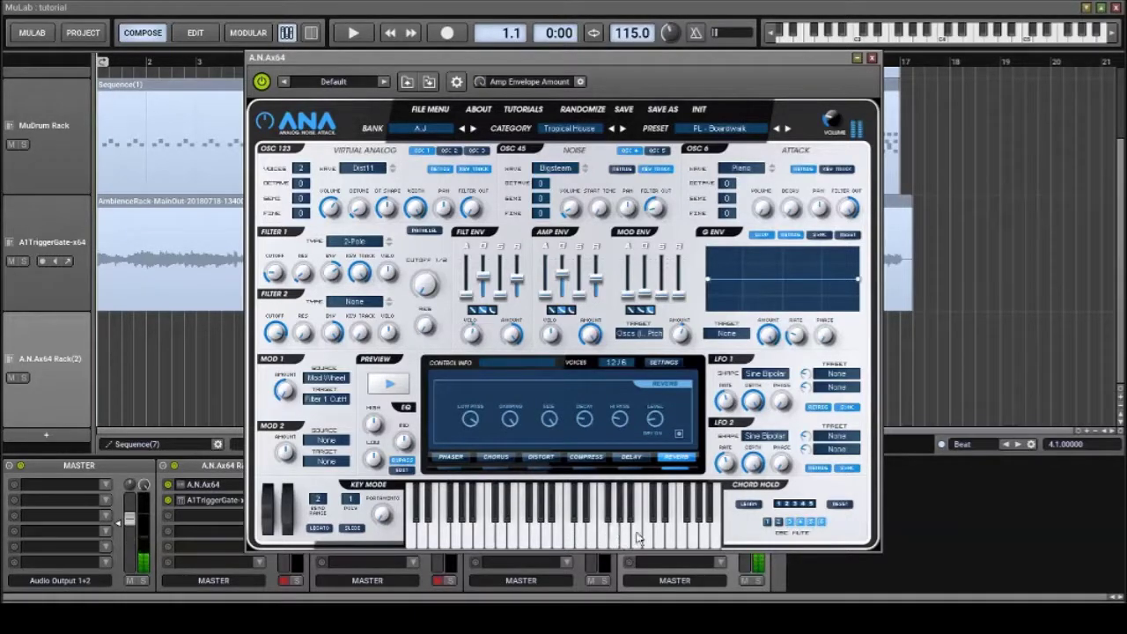
{"action": "left_click_drag", "start_coordinate": [571, 539], "coordinate": [616, 546]}
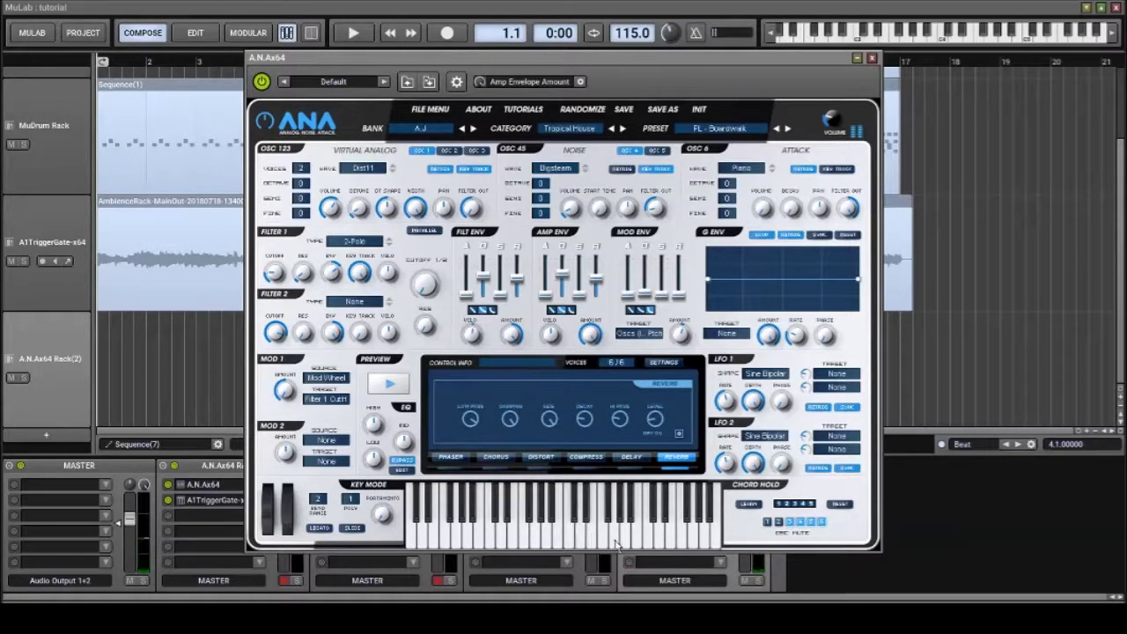
{"action": "left_click", "coordinate": [625, 537]}
{"action": "left_click", "coordinate": [597, 543]}
{"action": "left_click", "coordinate": [637, 532]}
{"action": "left_click", "coordinate": [582, 538]}
{"action": "left_click", "coordinate": [598, 538]}
{"action": "left_click", "coordinate": [625, 538]}
{"action": "left_click", "coordinate": [617, 538]}
{"action": "left_click", "coordinate": [570, 540]}
{"action": "left_click", "coordinate": [569, 541]}
{"action": "left_click", "coordinate": [570, 540]}
{"action": "left_click", "coordinate": [573, 540]}
{"action": "left_click", "coordinate": [572, 540]}
{"action": "left_click", "coordinate": [574, 541]}
{"action": "left_click", "coordinate": [615, 541]}
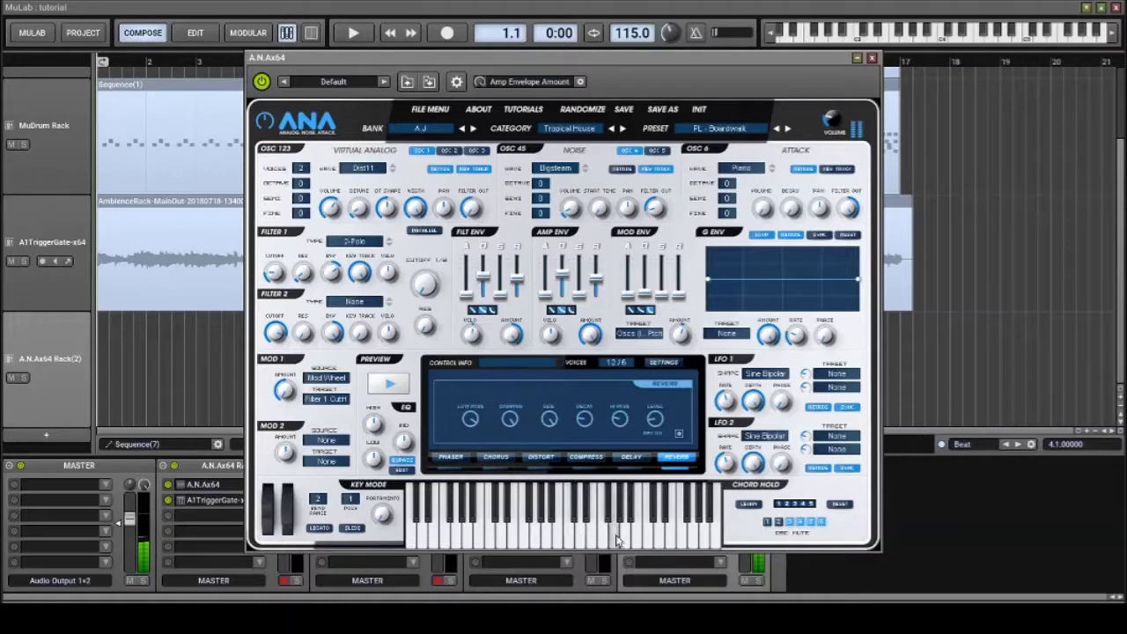
{"action": "left_click", "coordinate": [546, 540]}
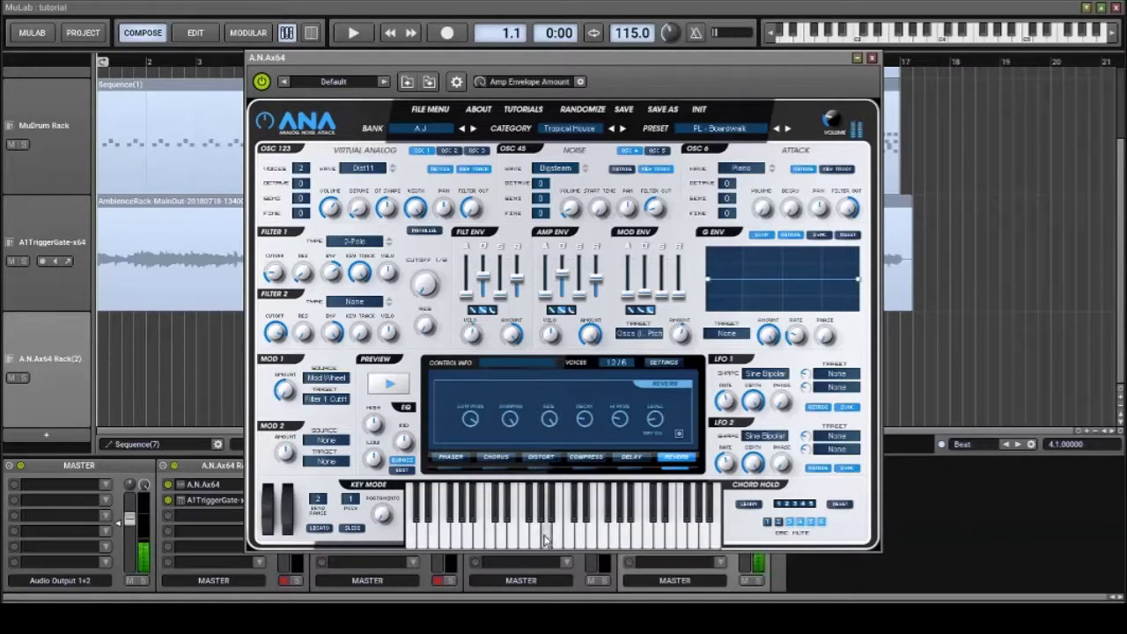
{"action": "left_click", "coordinate": [546, 540]}
{"action": "left_click", "coordinate": [546, 541]}
{"action": "left_click", "coordinate": [570, 539]}
{"action": "left_click", "coordinate": [541, 540]}
{"action": "left_click", "coordinate": [541, 539]}
{"action": "left_click", "coordinate": [552, 539]}
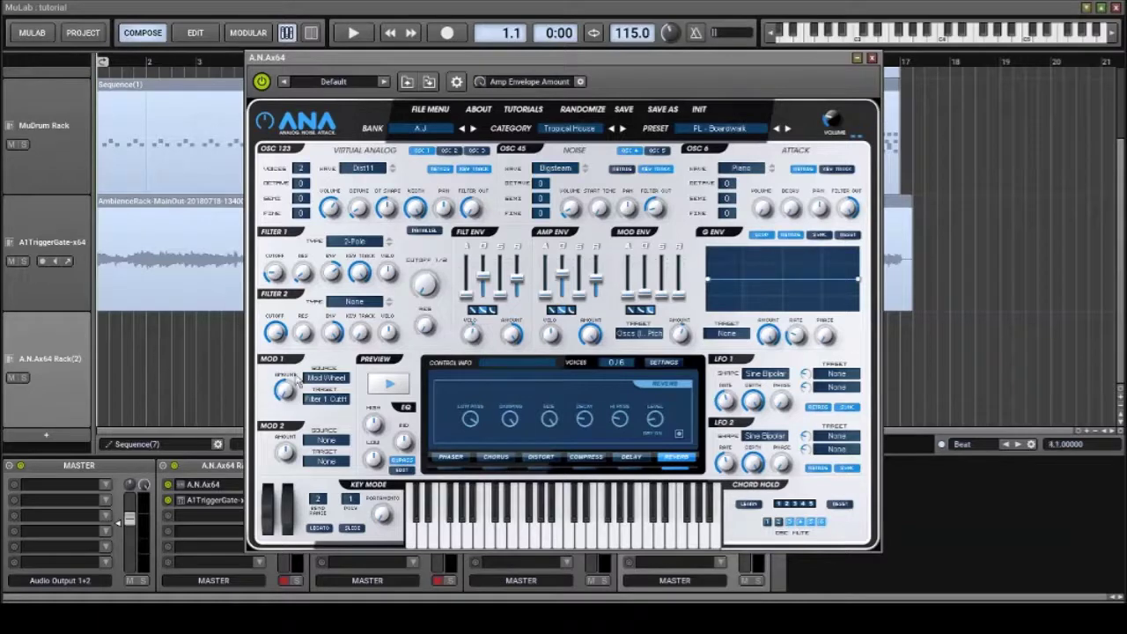
Step: Put the synth window away, create a sequence on the A.N.Ax64 Rack(2) track and open it for note editing
{"action": "left_click", "coordinate": [856, 59]}
{"action": "double_click", "coordinate": [247, 346]}
{"action": "left_click", "coordinate": [255, 352]}
{"action": "double_click", "coordinate": [251, 347]}
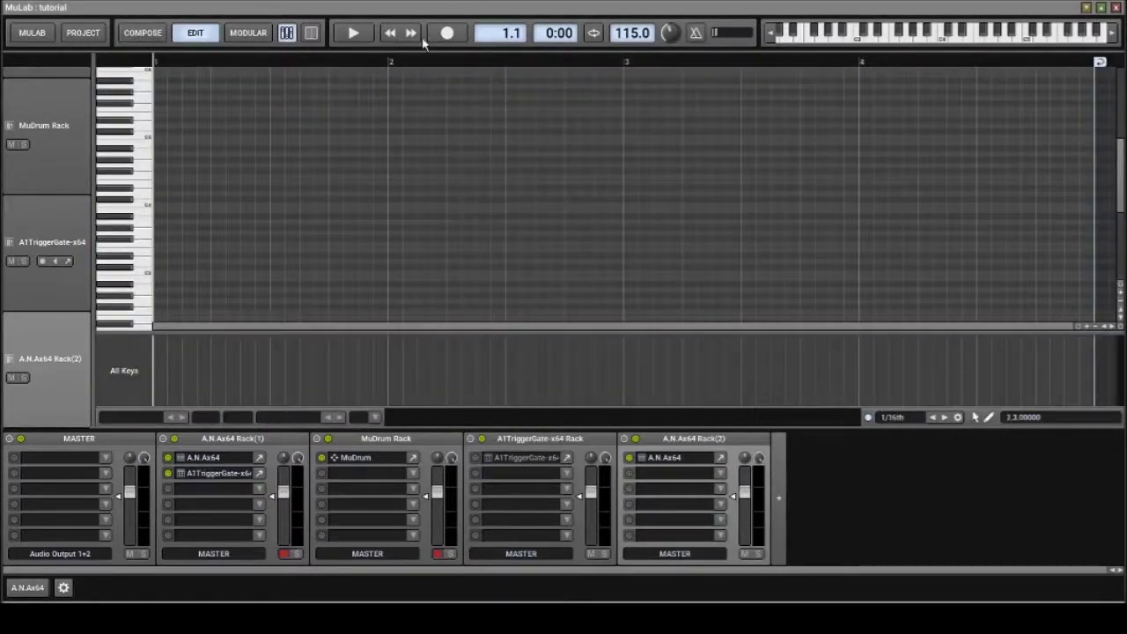
Step: Play the arrangement with the empty sequence open, stop it and return to the beginning
{"action": "key", "text": "space"}
{"action": "key", "text": "space"}
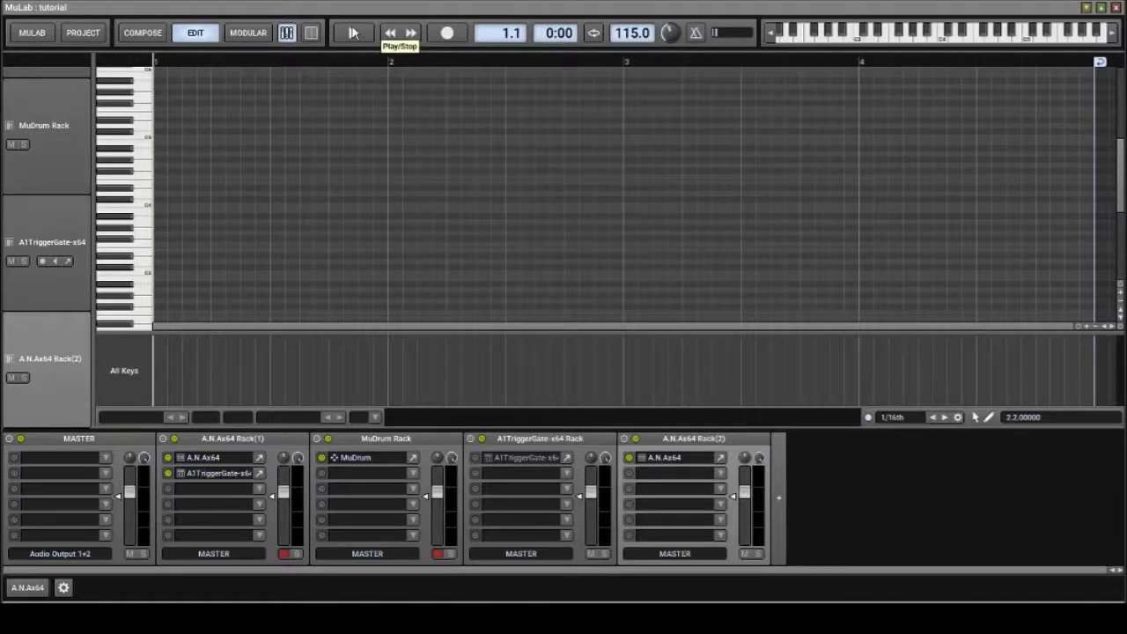
{"action": "left_click", "coordinate": [349, 33]}
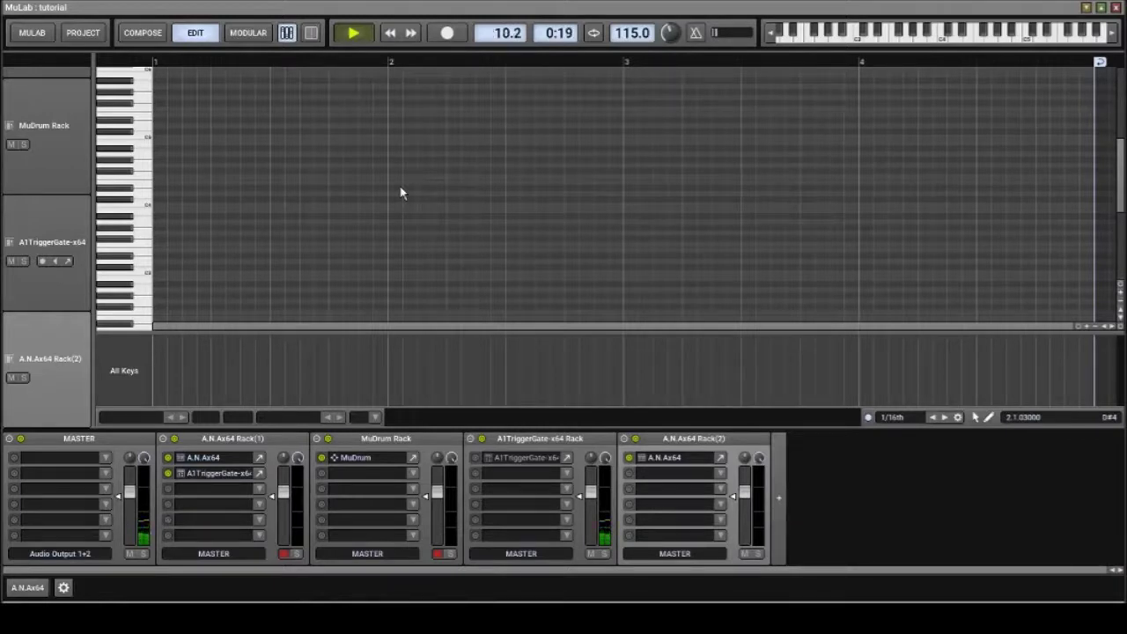
{"action": "left_click", "coordinate": [353, 32]}
{"action": "left_click", "coordinate": [392, 35]}
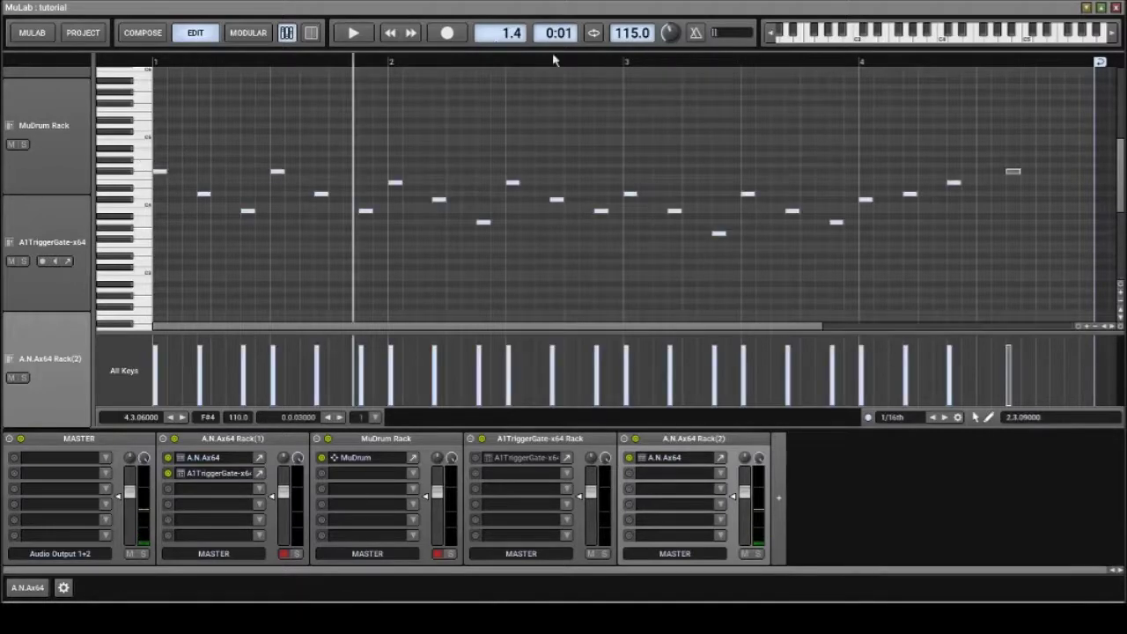
Step: Play the sequence's melody from the start through bar 4 to judge its ending
{"action": "left_click", "coordinate": [390, 33]}
{"action": "left_click", "coordinate": [354, 33]}
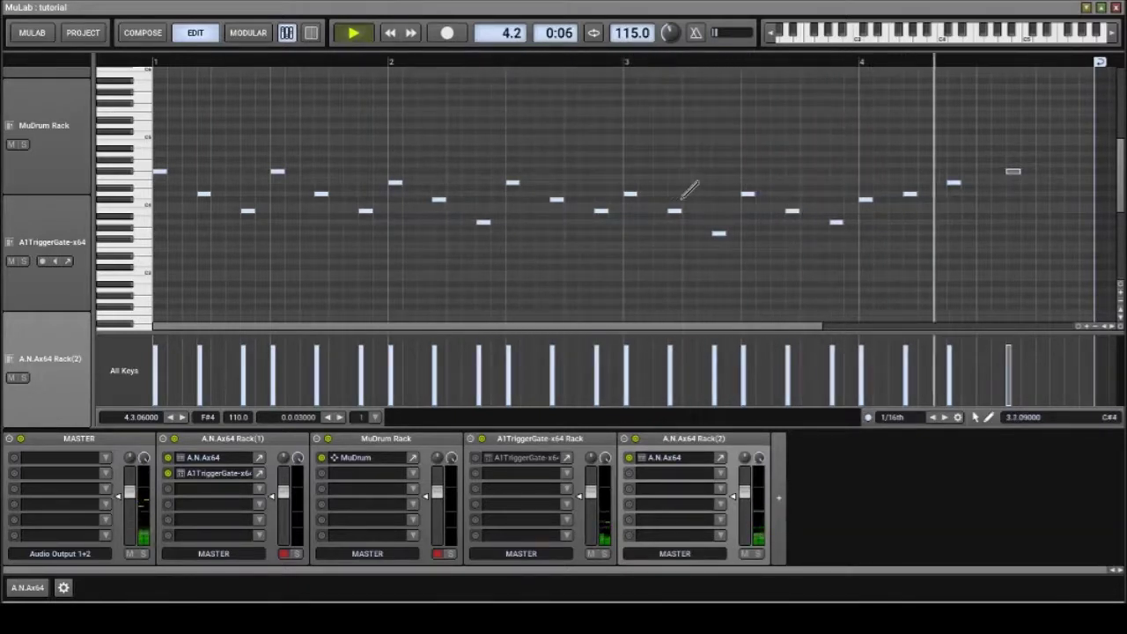
{"action": "left_click", "coordinate": [362, 38]}
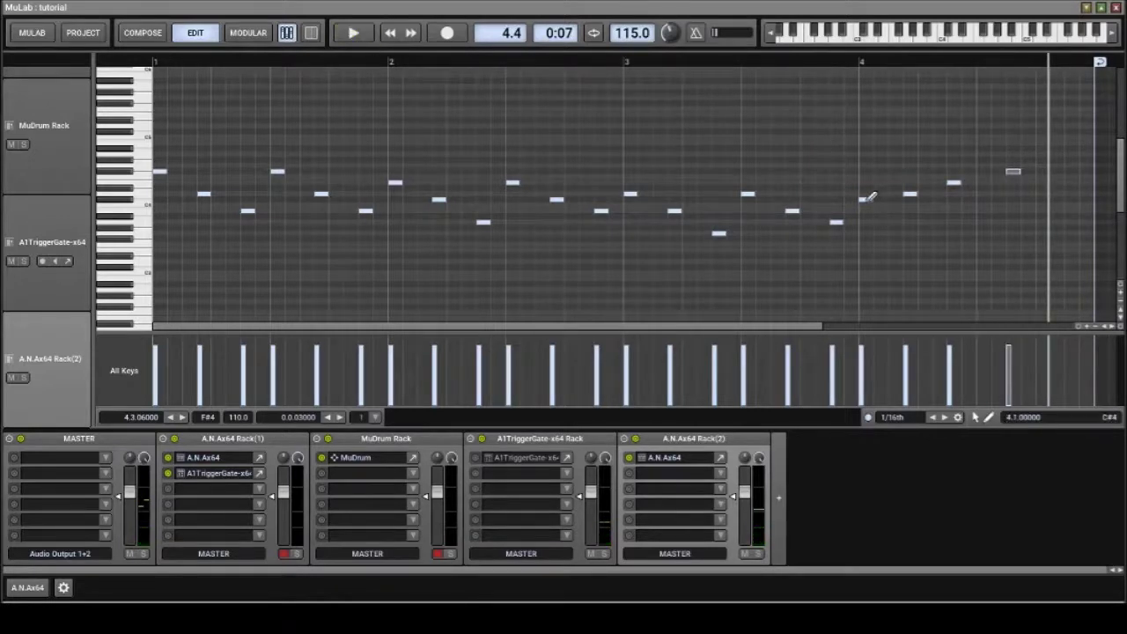
Step: Rework the bar 4 notes into a higher, busier seven-note ending and check it in playback
{"action": "left_click", "coordinate": [865, 199]}
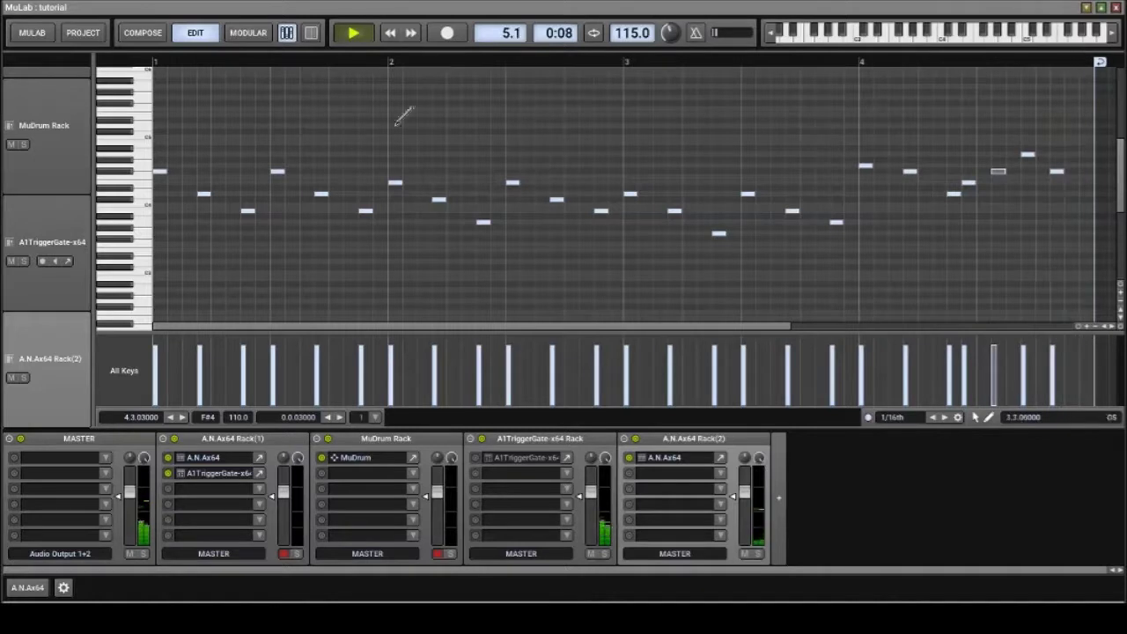
{"action": "left_click", "coordinate": [352, 32]}
{"action": "left_click", "coordinate": [390, 32]}
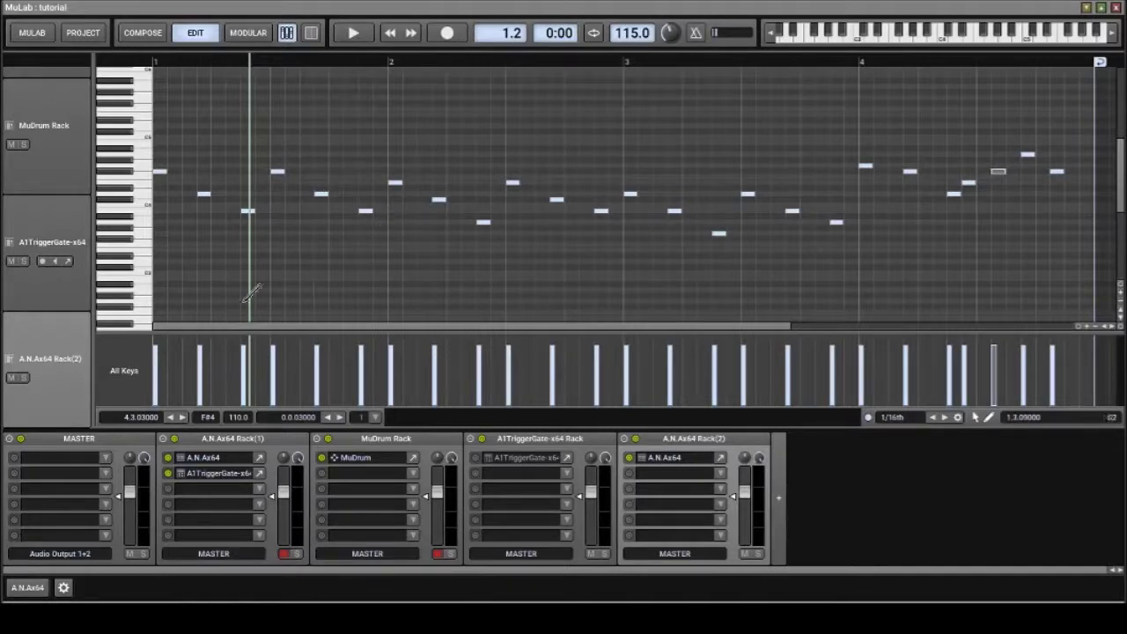
Step: Examine the bar 1 notes and their velocities up close and play the opening beats
{"action": "scroll", "coordinate": [176, 357], "scroll_direction": "up", "scroll_amount": 4}
{"action": "scroll", "coordinate": [185, 365], "scroll_direction": "down", "scroll_amount": 5}
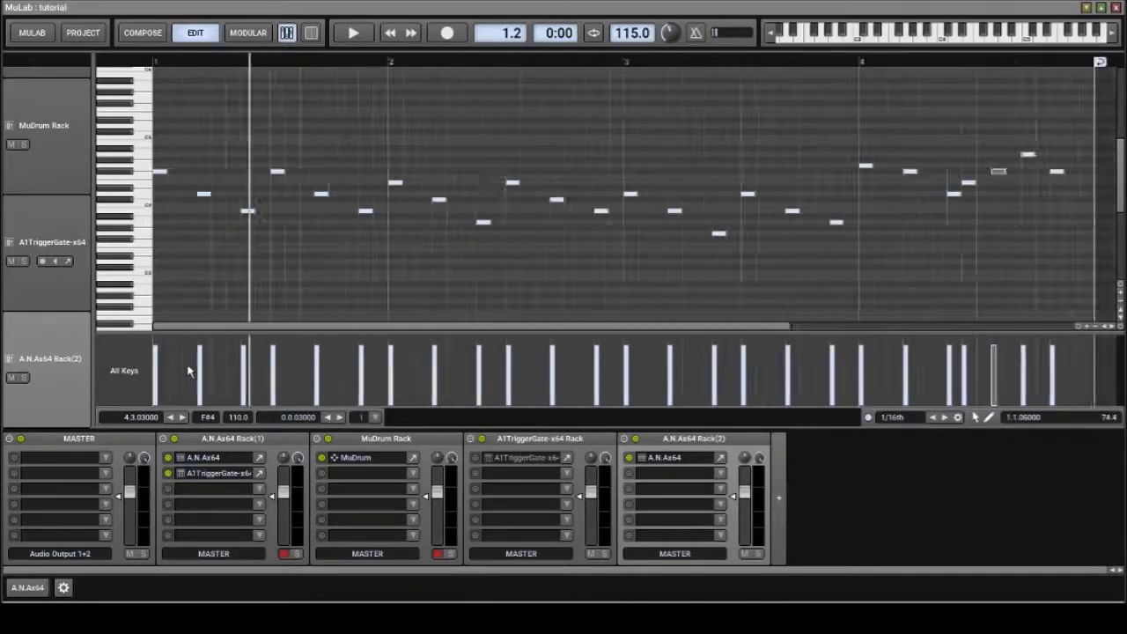
{"action": "scroll", "coordinate": [277, 397], "scroll_direction": "up", "scroll_amount": 5}
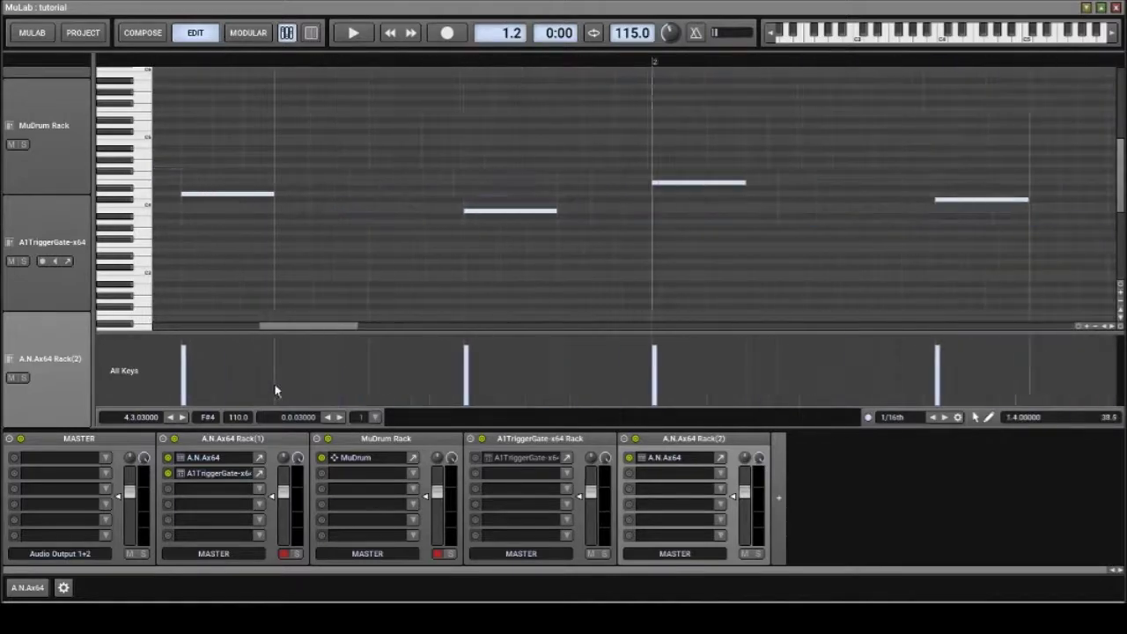
{"action": "left_click_drag", "start_coordinate": [317, 327], "coordinate": [185, 328]}
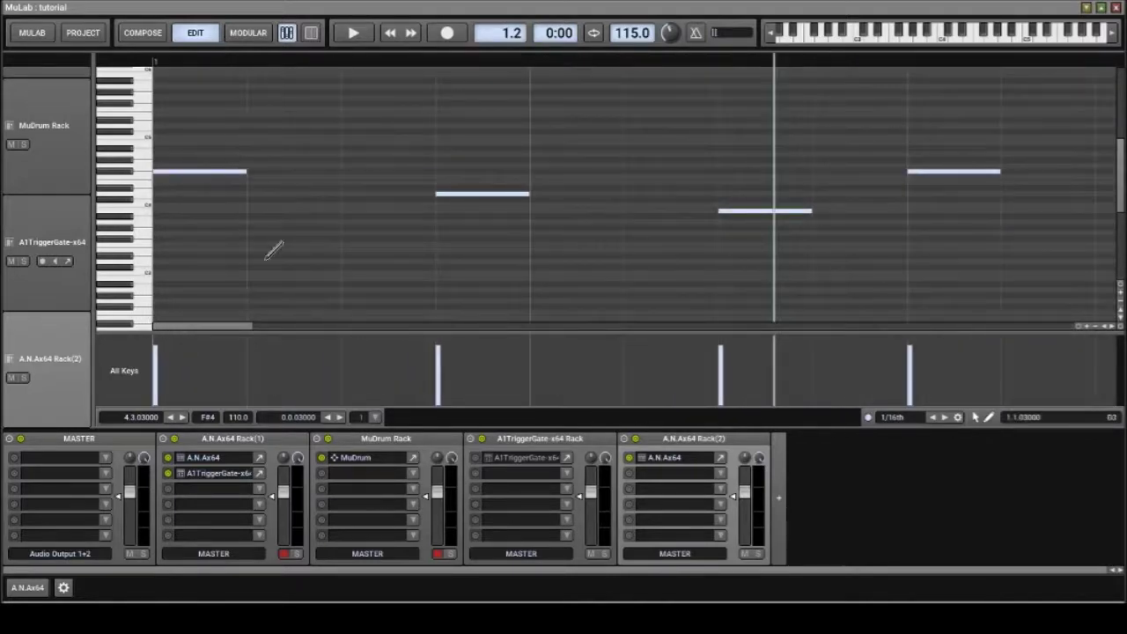
{"action": "scroll", "coordinate": [203, 363], "scroll_direction": "down", "scroll_amount": 6}
{"action": "left_click", "coordinate": [157, 58]}
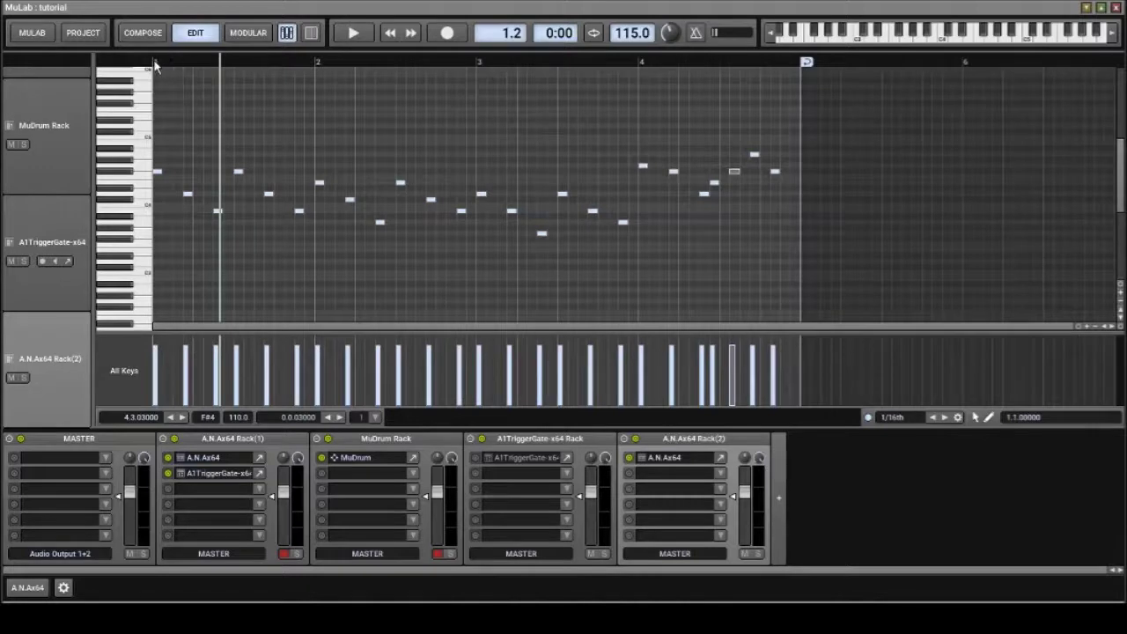
{"action": "left_click", "coordinate": [353, 33]}
{"action": "scroll", "coordinate": [232, 244], "scroll_direction": "up", "scroll_amount": 3}
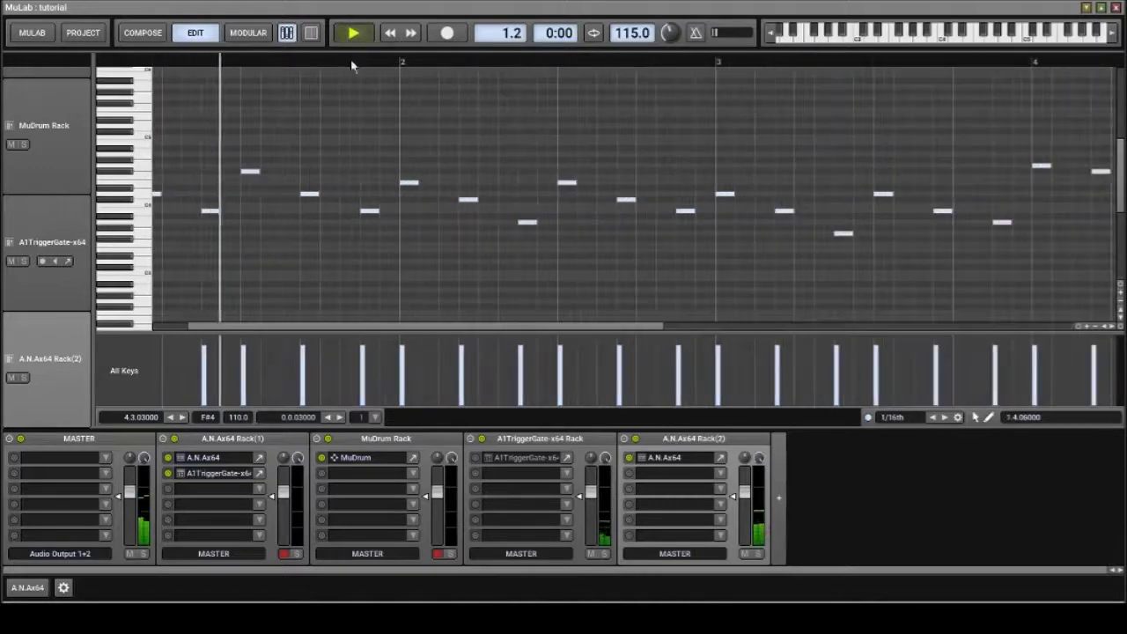
{"action": "left_click", "coordinate": [352, 34]}
Step: Vary the note velocities across all four bars, lowering the less accented notes by different amounts and checking the playback
{"action": "left_click_drag", "start_coordinate": [317, 326], "coordinate": [245, 327]}
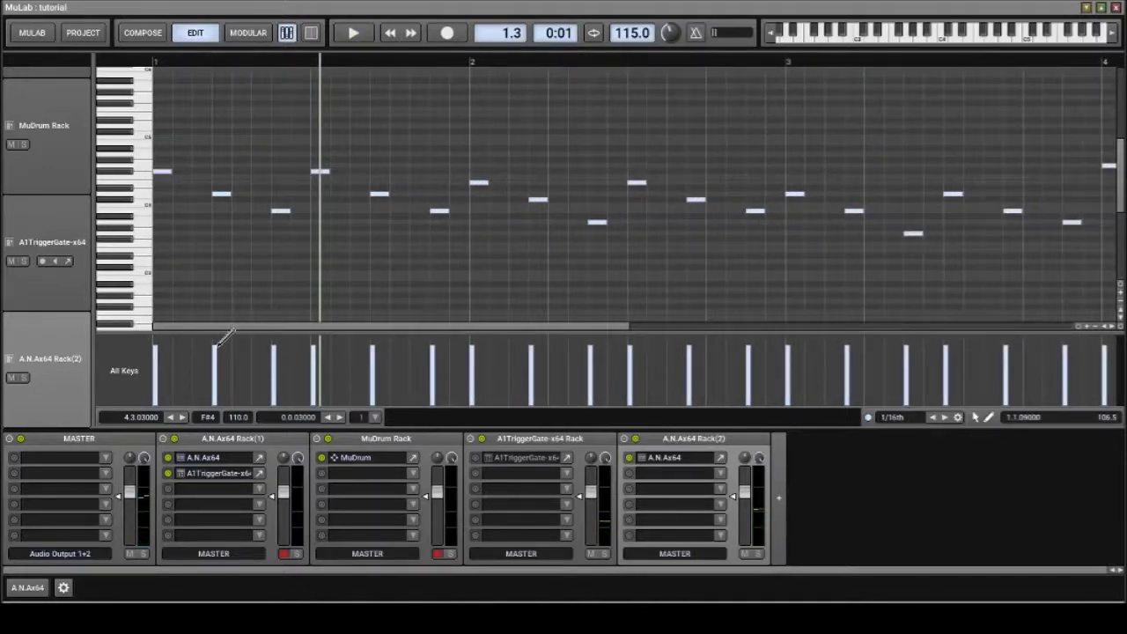
{"action": "left_click", "coordinate": [368, 35]}
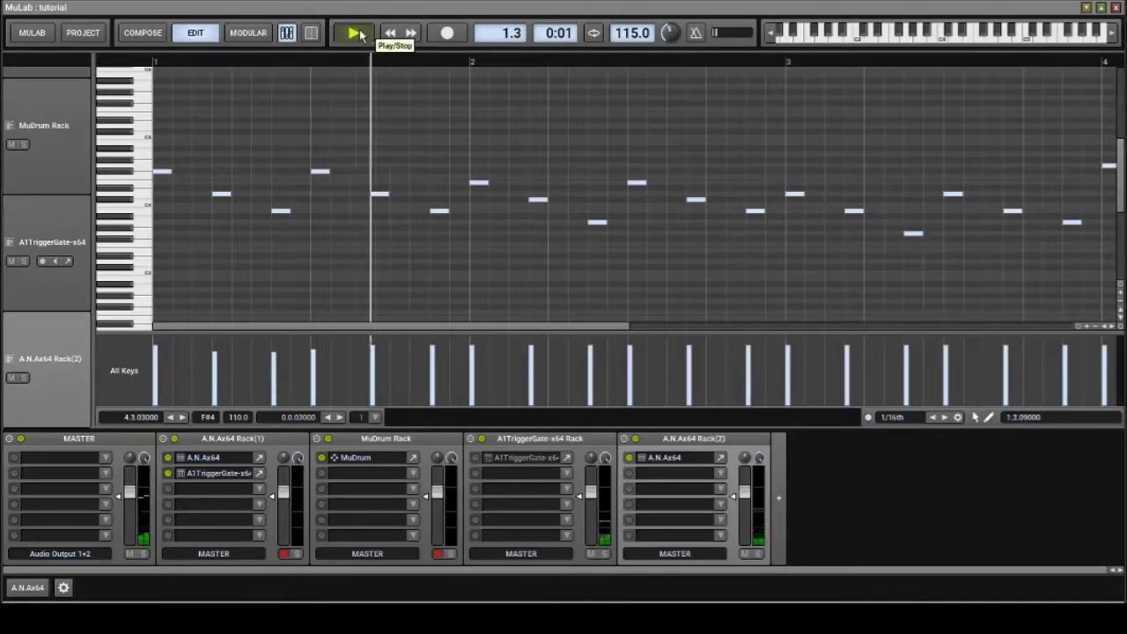
{"action": "left_click", "coordinate": [368, 35]}
{"action": "left_click", "coordinate": [434, 356]}
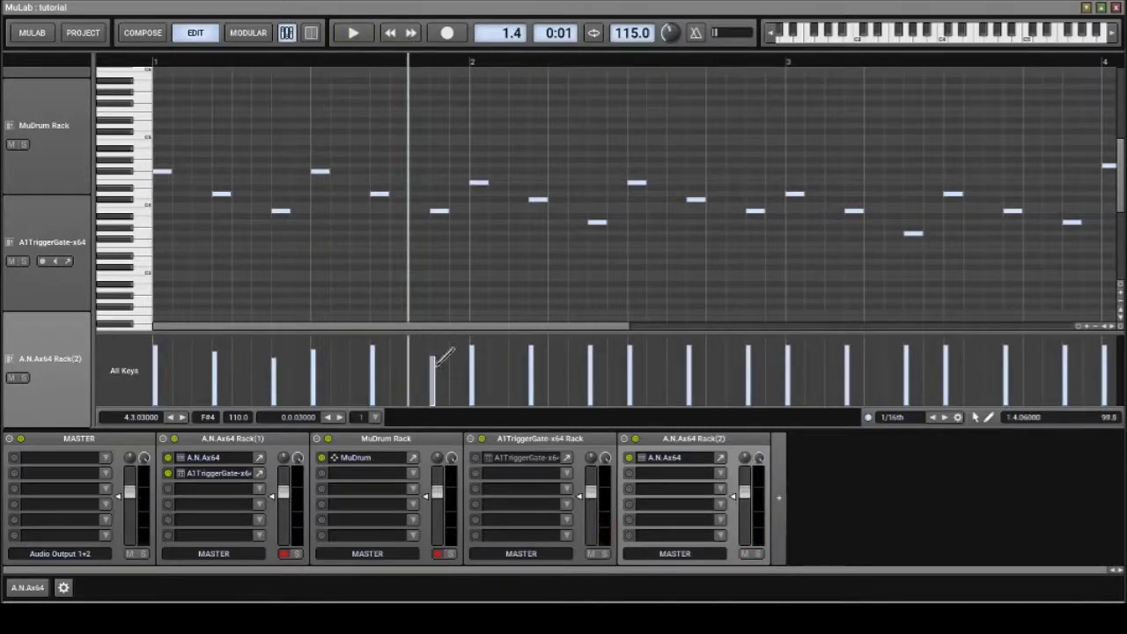
{"action": "left_click", "coordinate": [590, 355]}
{"action": "left_click", "coordinate": [748, 359]}
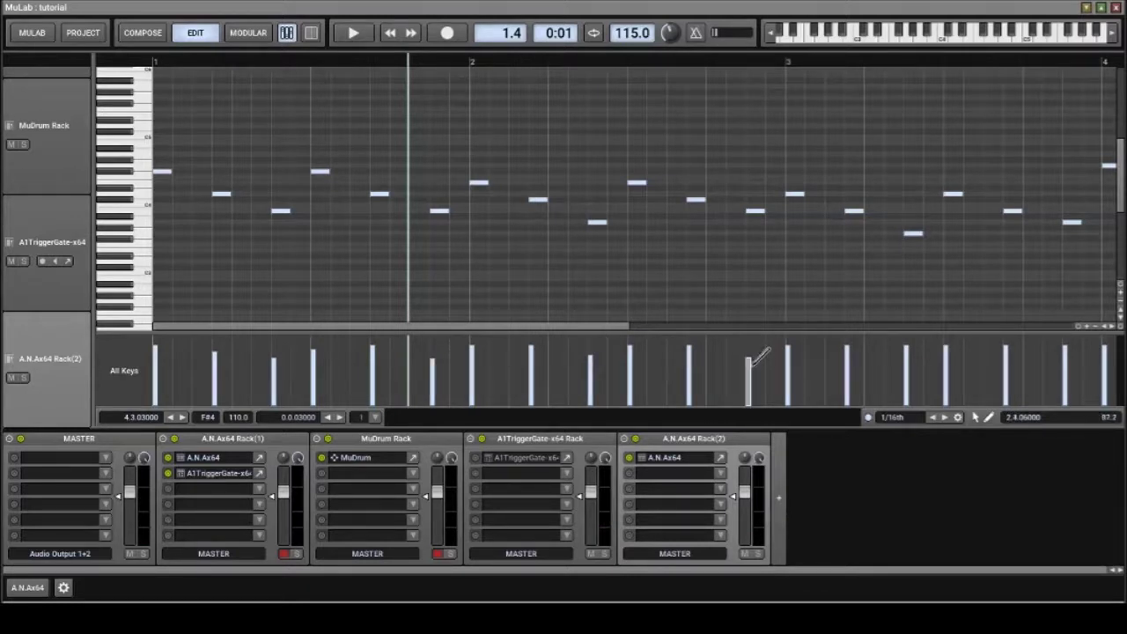
{"action": "left_click", "coordinate": [689, 351]}
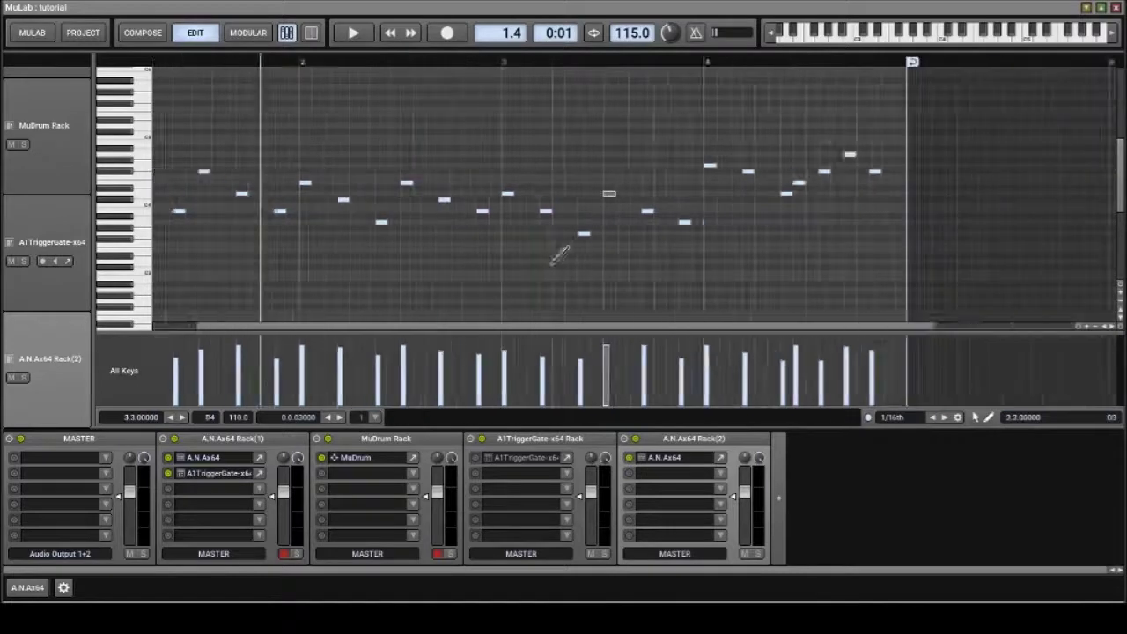
Step: Set the note editor's snap grid to 1/256th
{"action": "scroll", "coordinate": [559, 255], "scroll_direction": "down", "scroll_amount": 1}
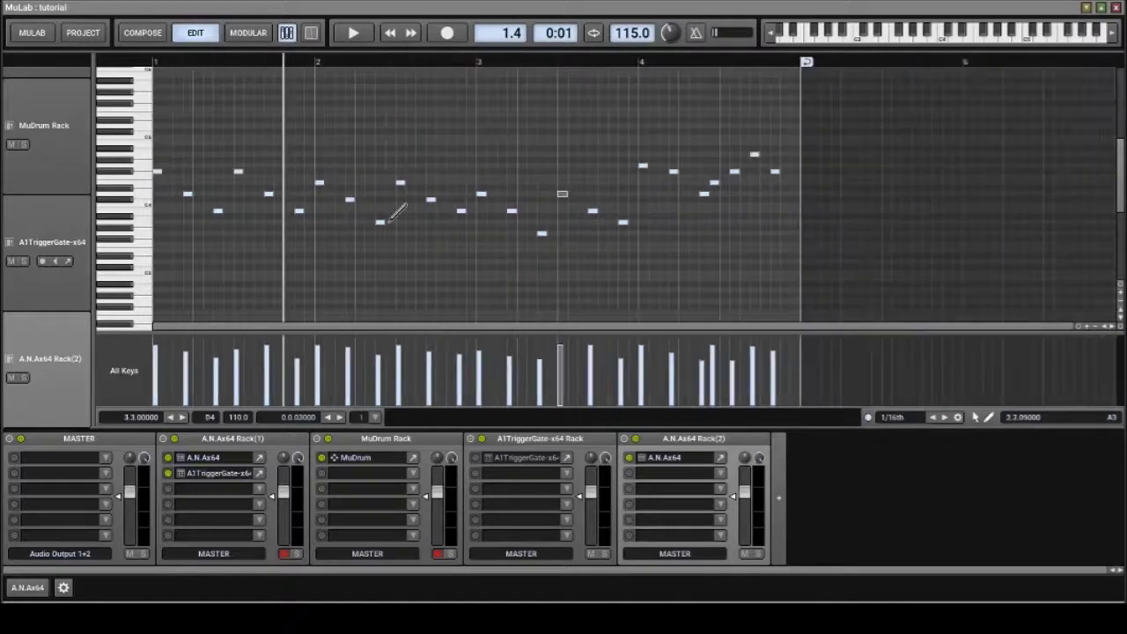
{"action": "left_click", "coordinate": [933, 418]}
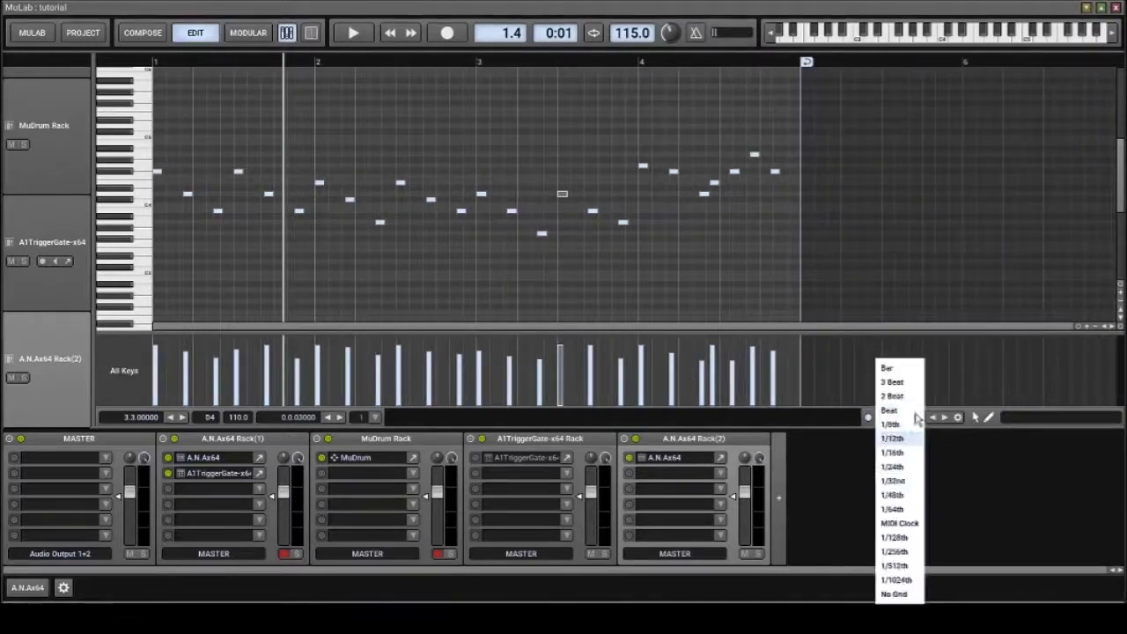
{"action": "left_click", "coordinate": [904, 563]}
Step: Nudge the bar 1 melody notes slightly off the beat grid, keeping their pitches
{"action": "scroll", "coordinate": [493, 232], "scroll_direction": "up", "scroll_amount": 3}
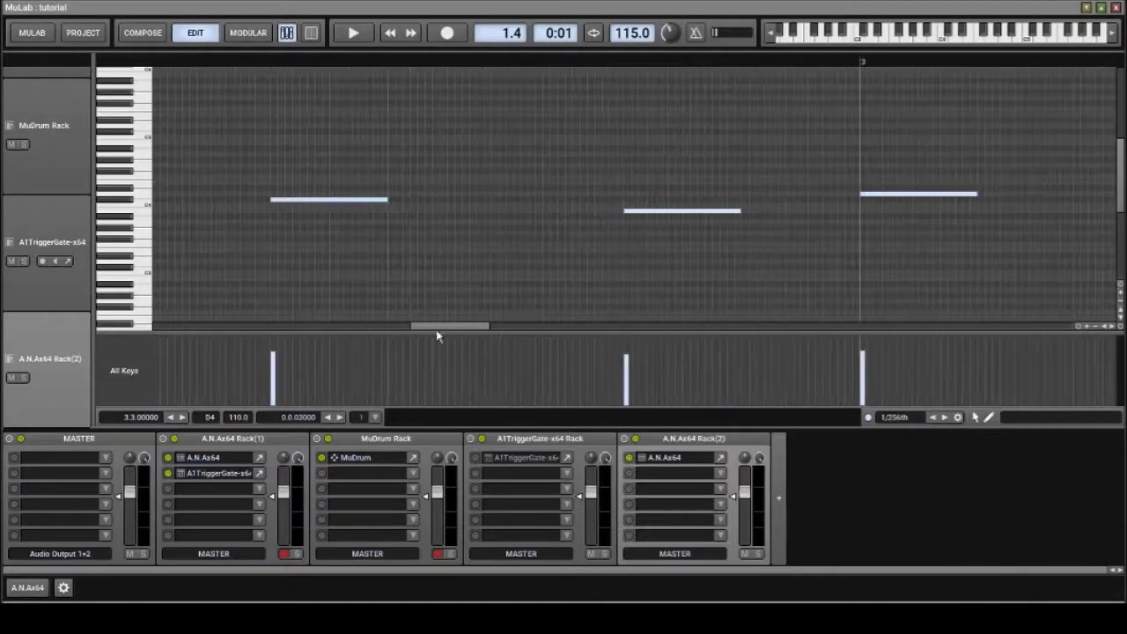
{"action": "left_click_drag", "start_coordinate": [437, 328], "coordinate": [141, 306]}
{"action": "scroll", "coordinate": [243, 249], "scroll_direction": "down", "scroll_amount": 6}
{"action": "scroll", "coordinate": [236, 232], "scroll_direction": "up", "scroll_amount": 4}
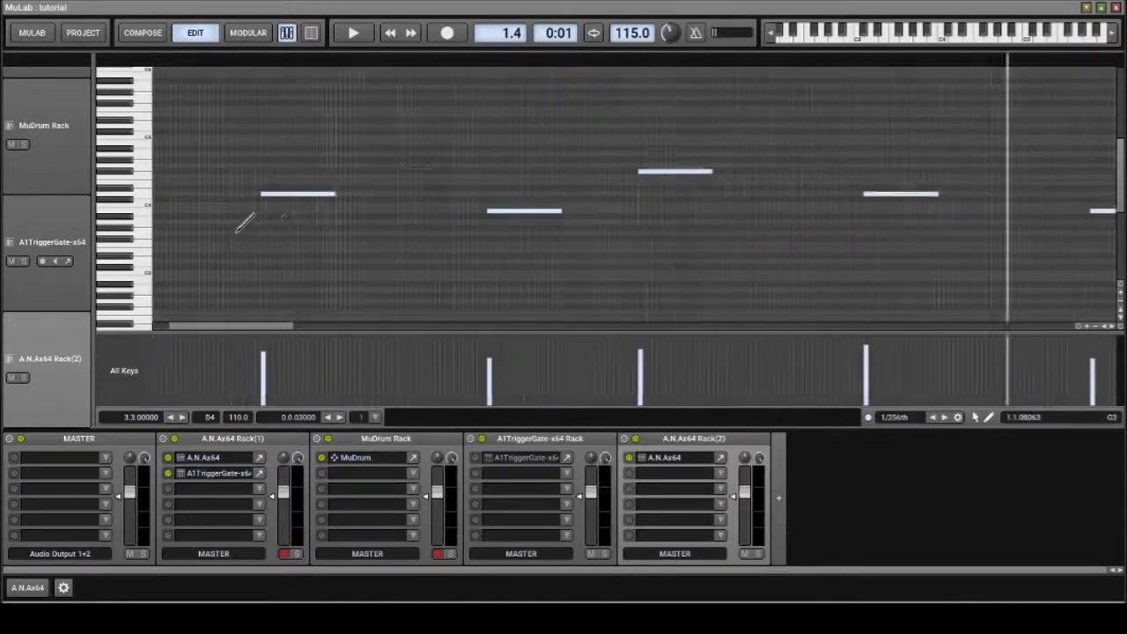
{"action": "scroll", "coordinate": [264, 204], "scroll_direction": "up", "scroll_amount": 1}
{"action": "left_click", "coordinate": [293, 193]}
{"action": "left_click_drag", "start_coordinate": [586, 211], "coordinate": [596, 212]}
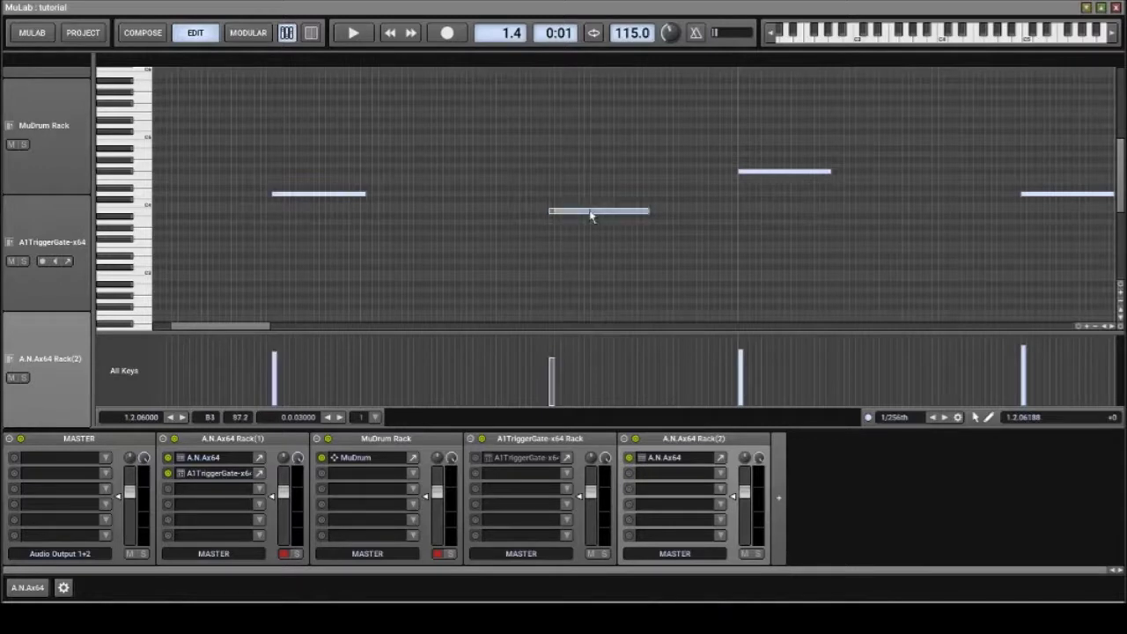
{"action": "left_click", "coordinate": [779, 169]}
Step: Shift the notes in bars 2 to 4 slightly off the grid, play the result and return to the start
{"action": "scroll", "coordinate": [958, 202], "scroll_direction": "down", "scroll_amount": 3}
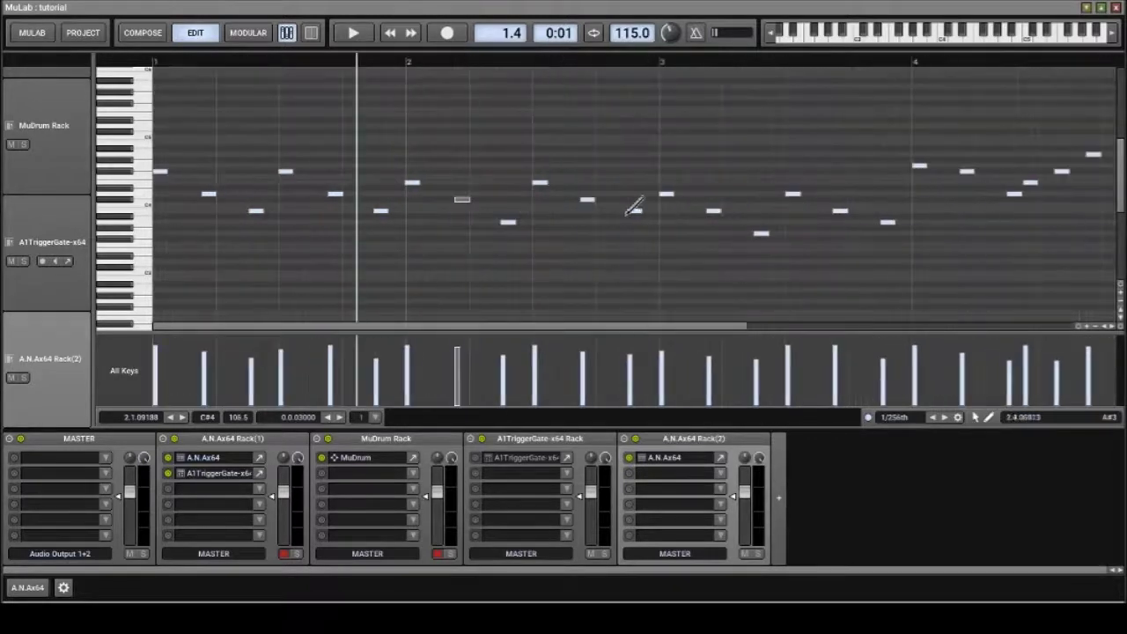
{"action": "scroll", "coordinate": [608, 204], "scroll_direction": "up", "scroll_amount": 3}
{"action": "left_click", "coordinate": [538, 201]}
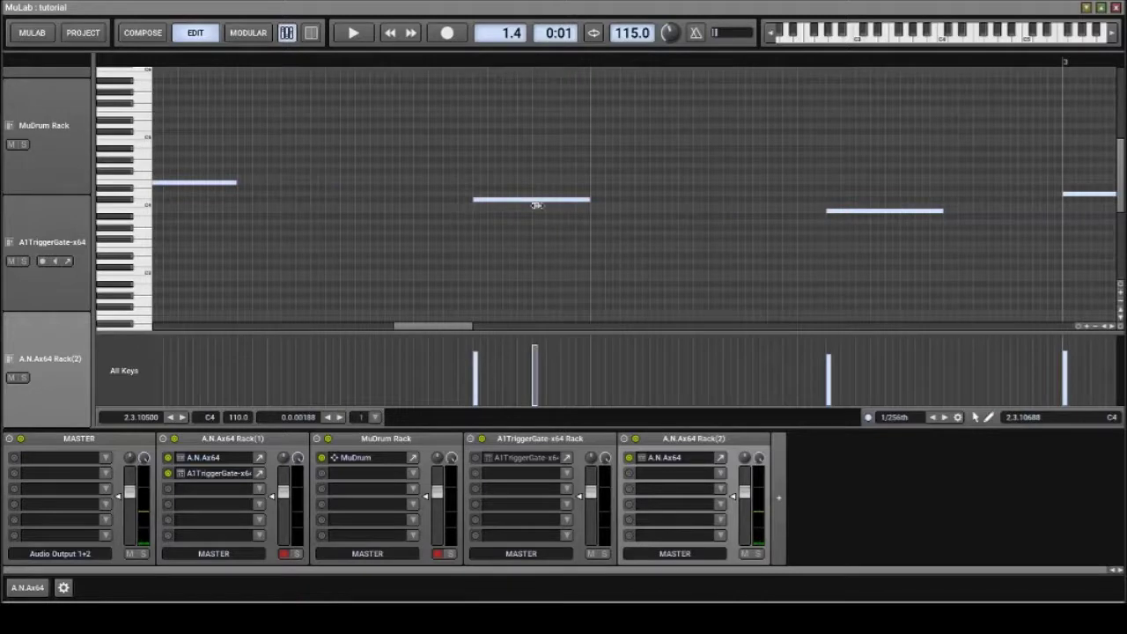
{"action": "scroll", "coordinate": [423, 224], "scroll_direction": "down", "scroll_amount": 3}
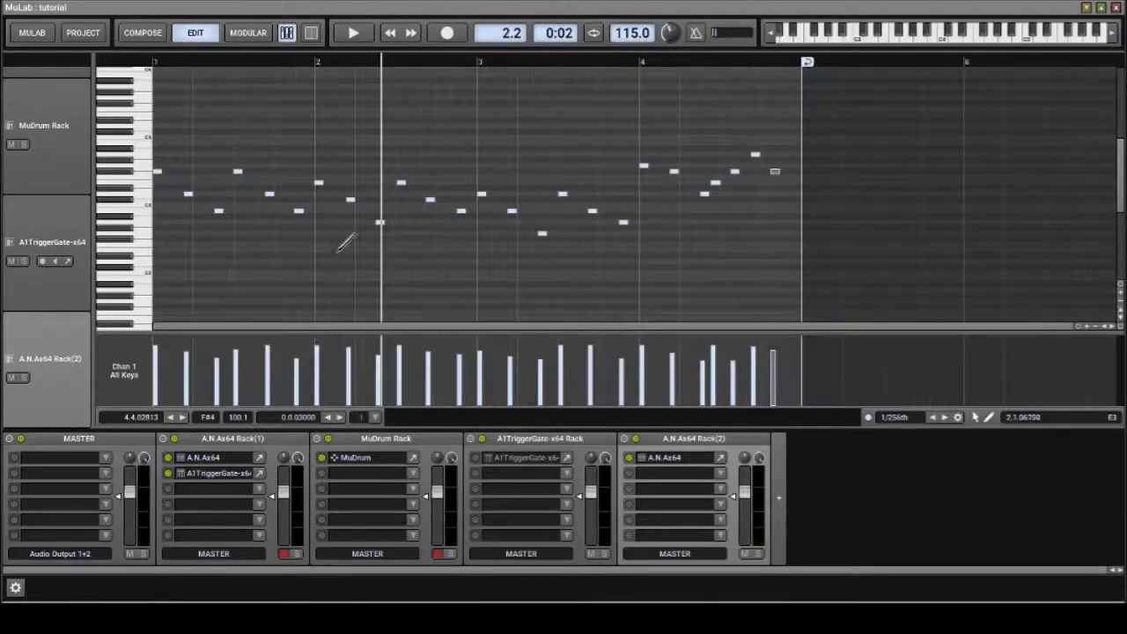
{"action": "left_click", "coordinate": [389, 33]}
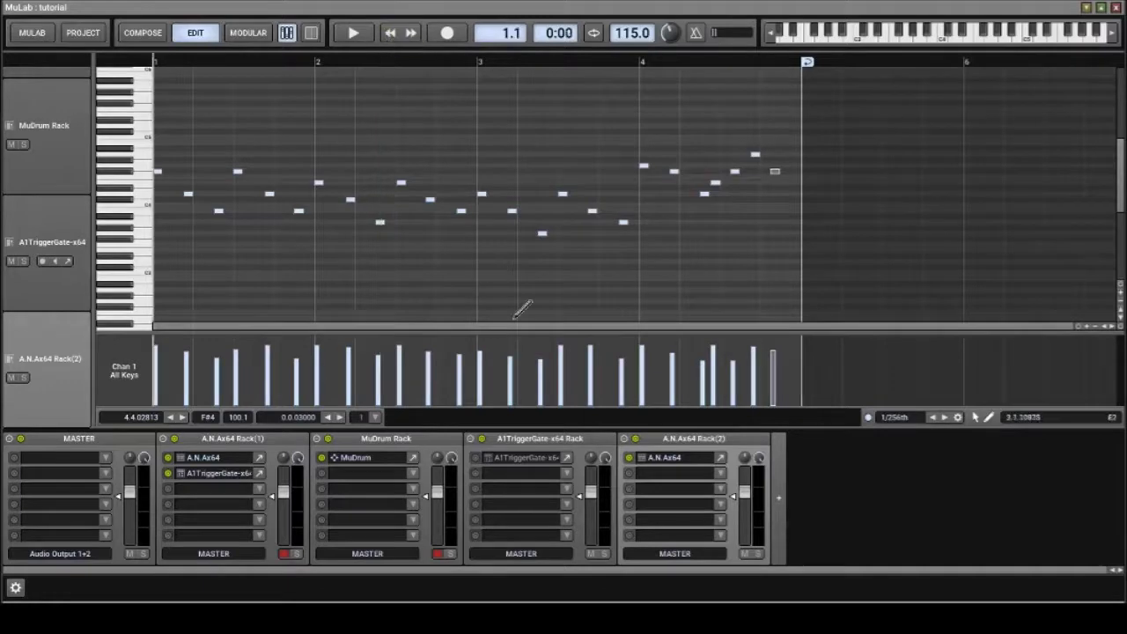
Step: Open the A.N.Ax64 synth on Rack(2) and set its portamento time to 12%
{"action": "left_click", "coordinate": [720, 458]}
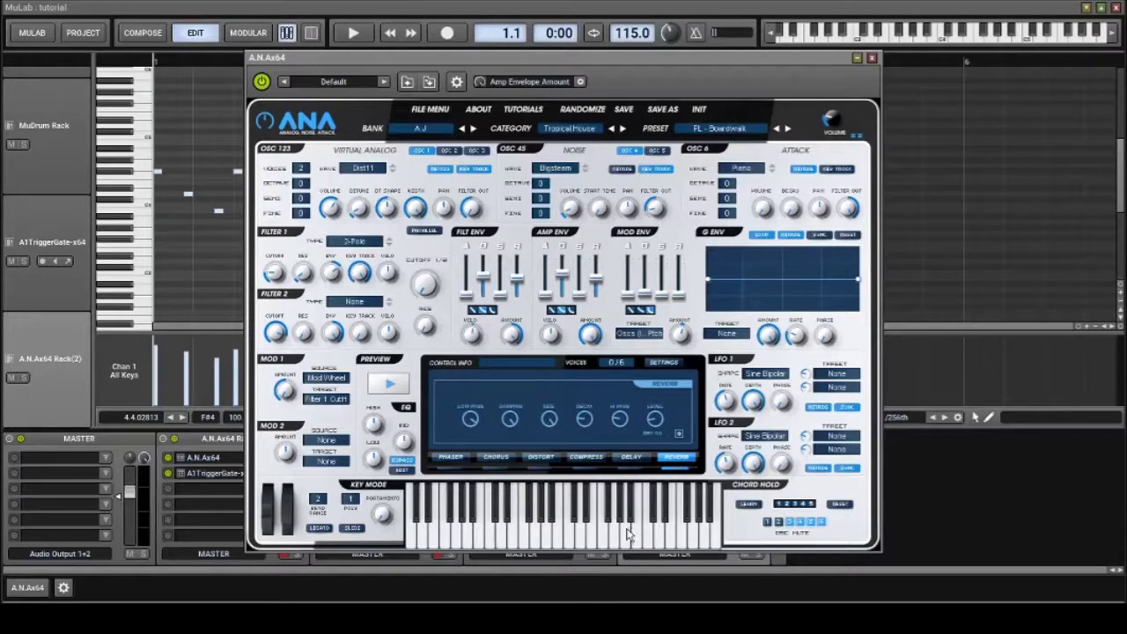
{"action": "left_click", "coordinate": [872, 58]}
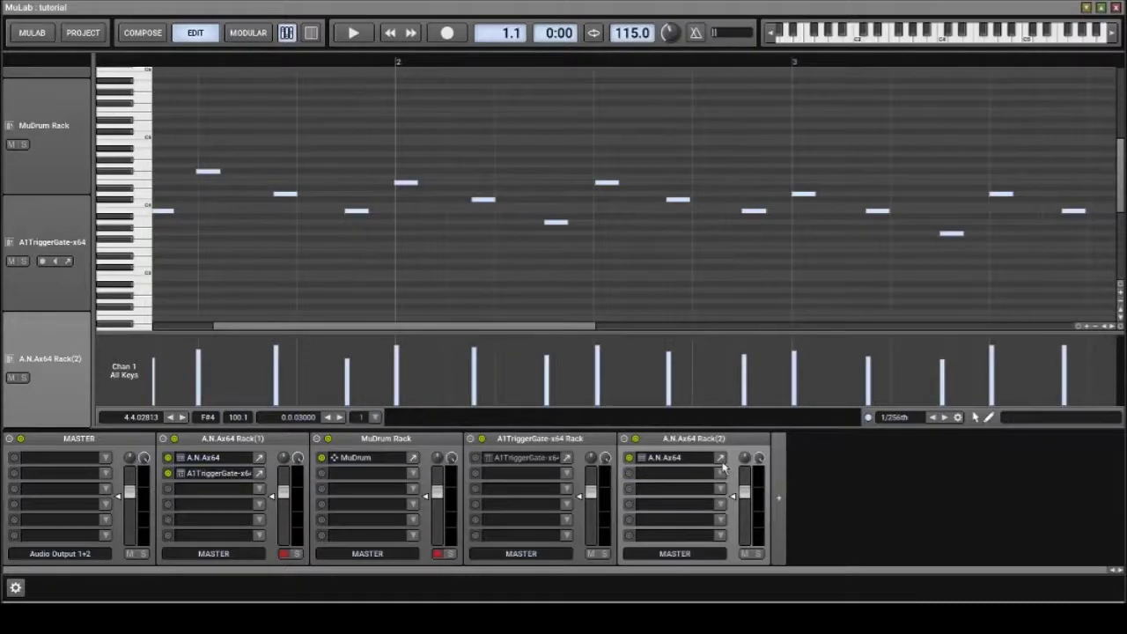
{"action": "left_click", "coordinate": [722, 459]}
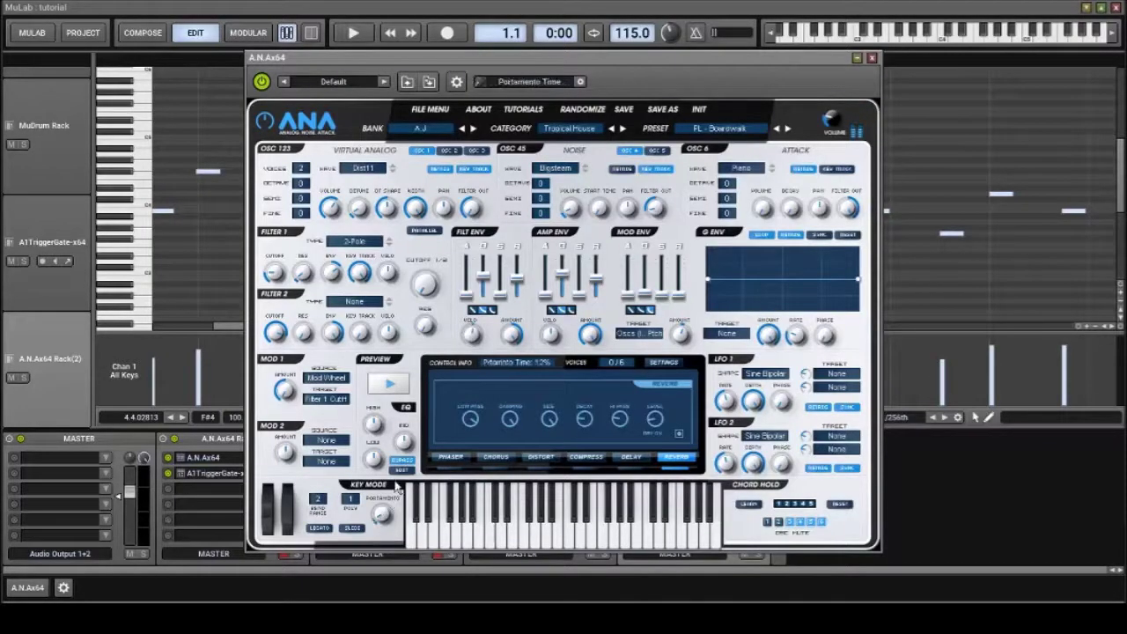
Step: Turn on Legato mode in the A.N.Ax64 synth and close its window
{"action": "left_click", "coordinate": [319, 530]}
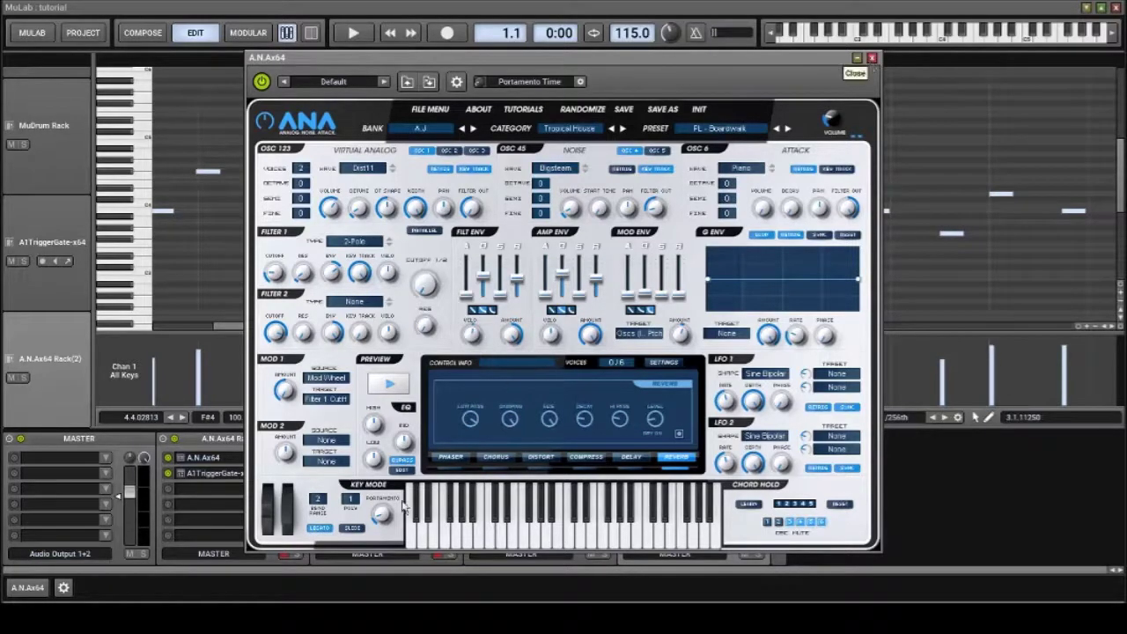
{"action": "left_click", "coordinate": [871, 57]}
Step: Play bar 1 of the melody around its beat 3 note in the note editor
{"action": "scroll", "coordinate": [296, 183], "scroll_direction": "up", "scroll_amount": 3}
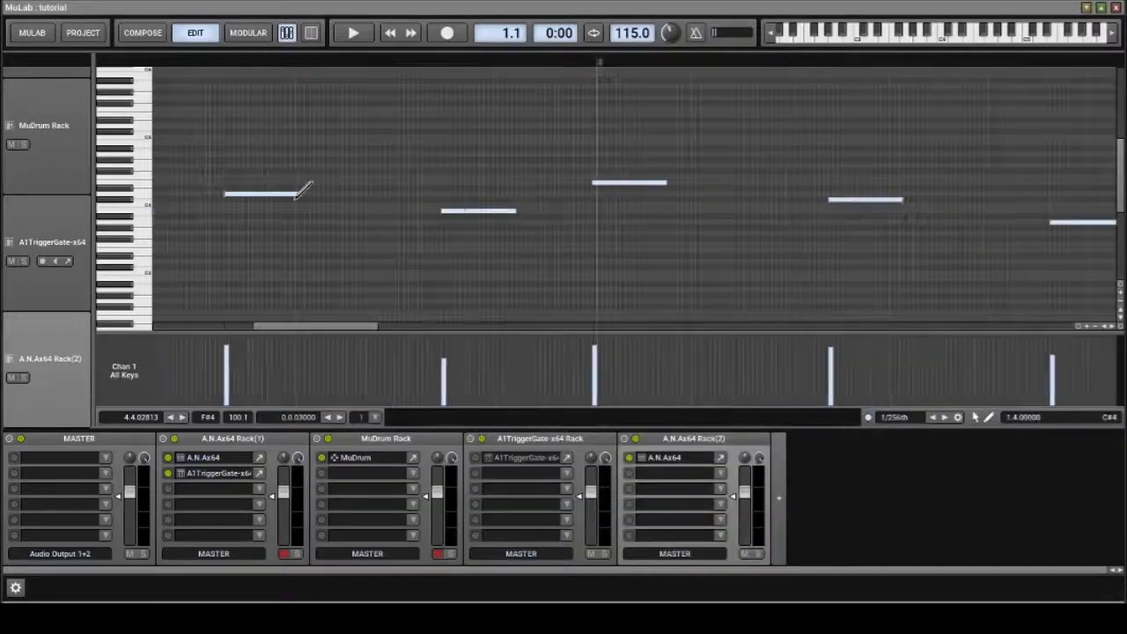
{"action": "left_click_drag", "start_coordinate": [308, 328], "coordinate": [202, 308]}
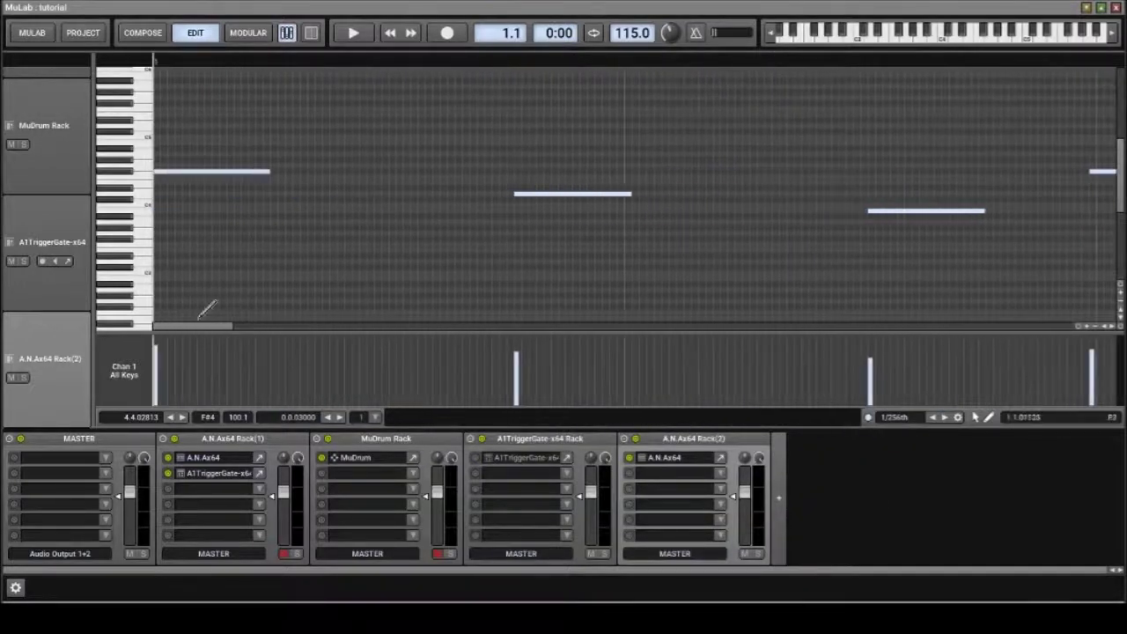
{"action": "scroll", "coordinate": [589, 150], "scroll_direction": "down", "scroll_amount": 4}
{"action": "scroll", "coordinate": [533, 162], "scroll_direction": "up", "scroll_amount": 6}
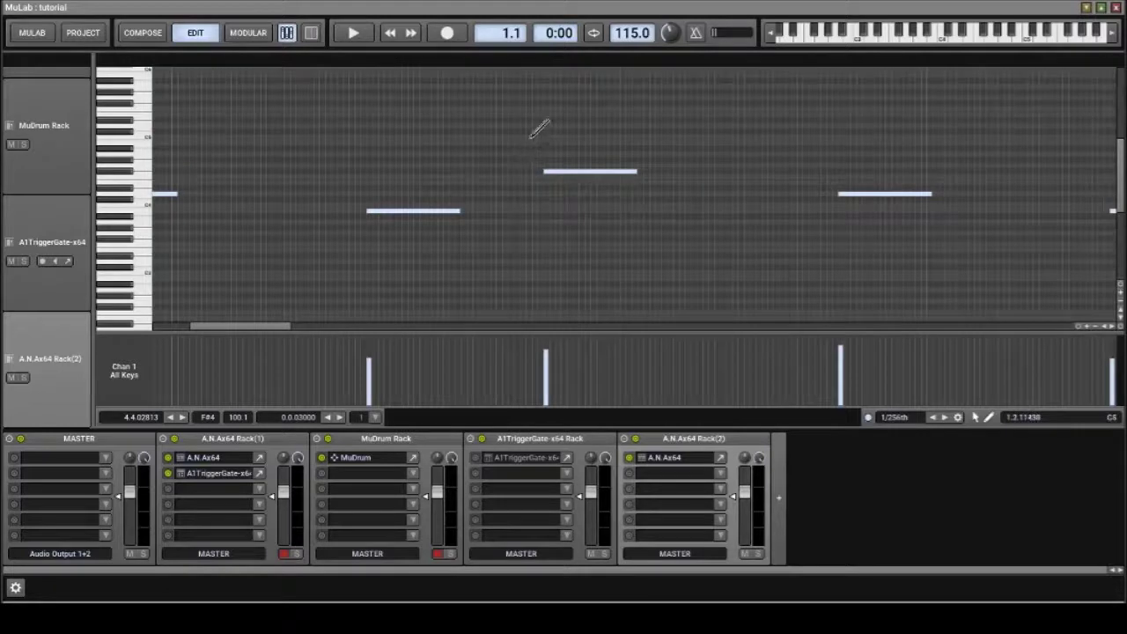
{"action": "double_click", "coordinate": [534, 61]}
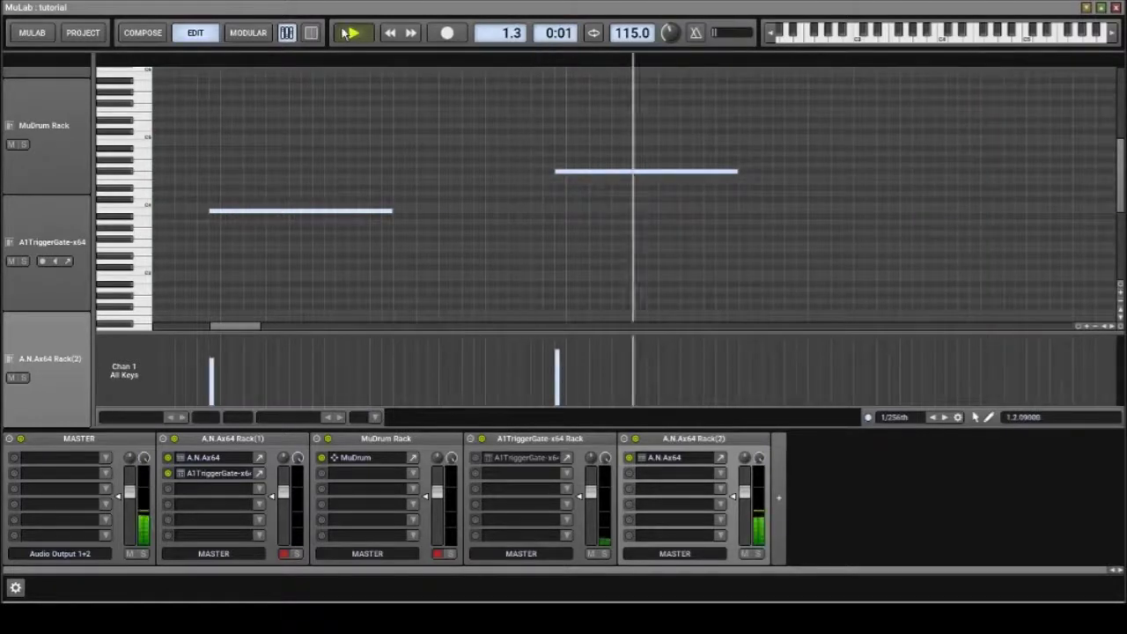
{"action": "scroll", "coordinate": [513, 135], "scroll_direction": "down", "scroll_amount": 7}
{"action": "left_click", "coordinate": [337, 29]}
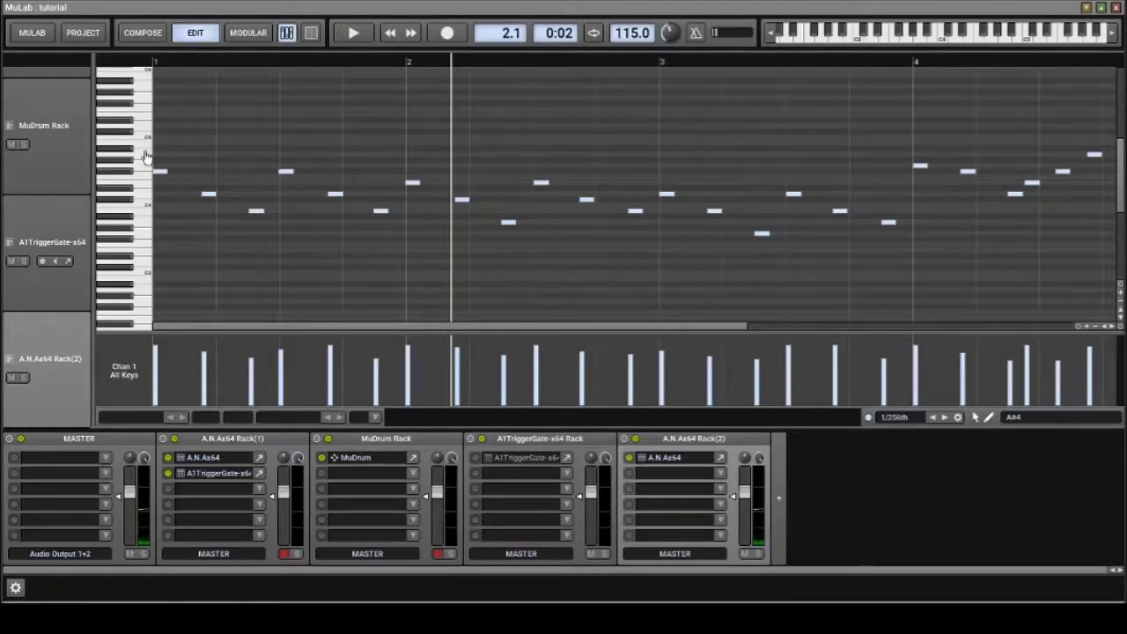
Step: Try an overlapping A4 note of length 0.0.02438 at 1.3.00375 and play it from the start
{"action": "scroll", "coordinate": [409, 148], "scroll_direction": "up", "scroll_amount": 5}
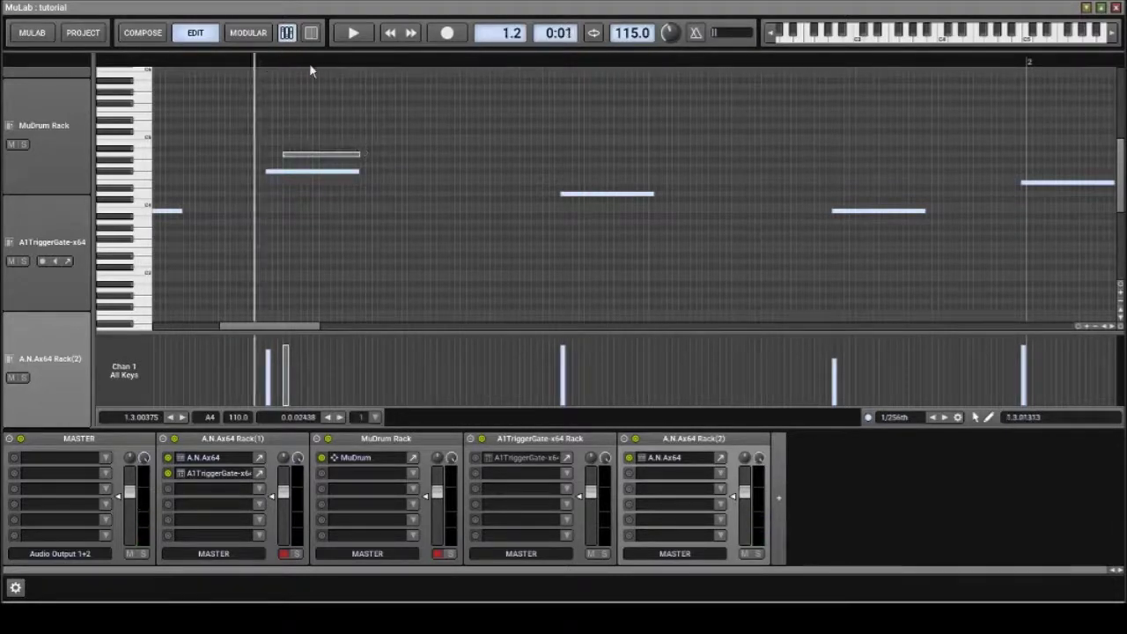
{"action": "left_click", "coordinate": [353, 32]}
{"action": "left_click", "coordinate": [388, 36]}
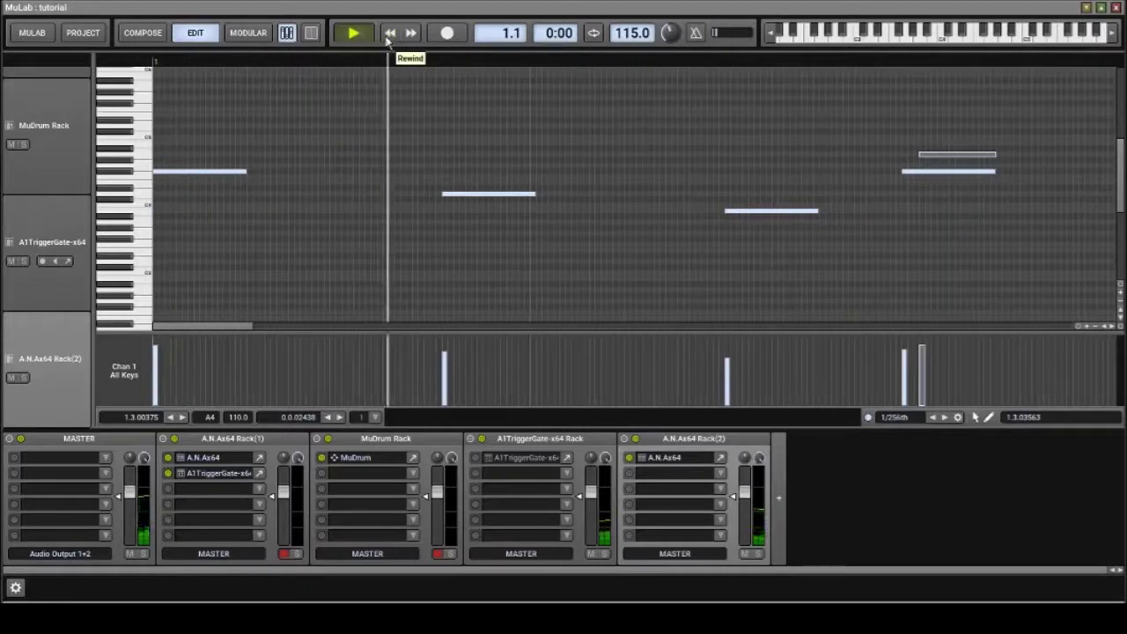
{"action": "scroll", "coordinate": [528, 175], "scroll_direction": "down", "scroll_amount": 5}
{"action": "key", "text": "space"}
Step: Place a D4 grace note of length 0.0.01500 at 1.2.11625, just before bar 1's beat 3 note, and play it
{"action": "scroll", "coordinate": [378, 172], "scroll_direction": "up", "scroll_amount": 5}
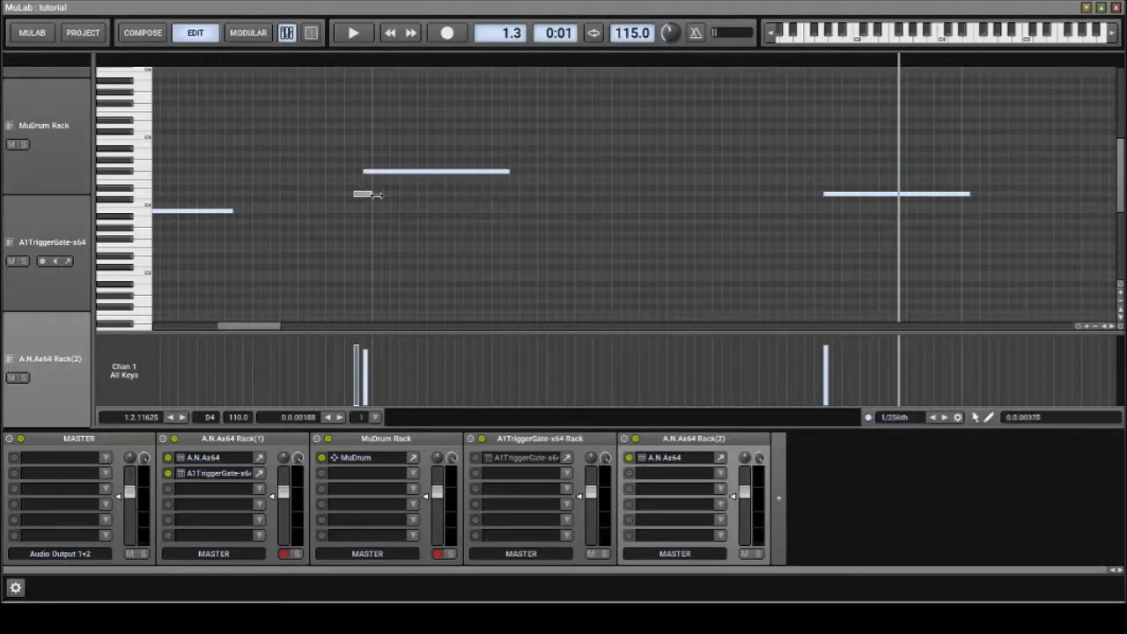
{"action": "double_click", "coordinate": [356, 62]}
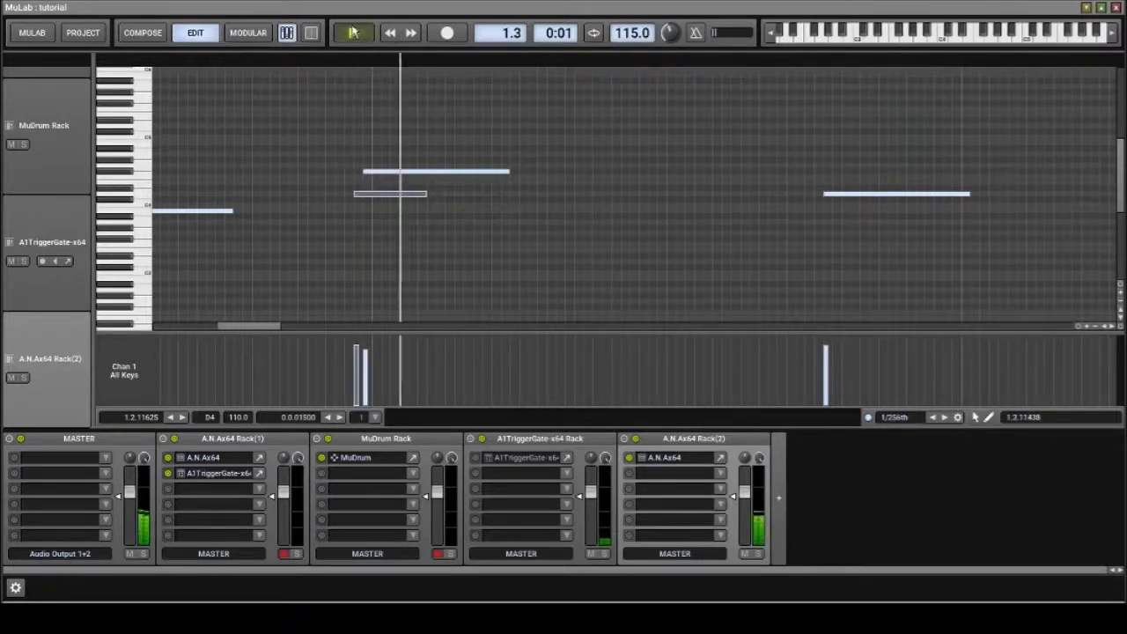
{"action": "scroll", "coordinate": [356, 67], "scroll_direction": "down", "scroll_amount": 5}
{"action": "left_click", "coordinate": [389, 33]}
{"action": "left_click", "coordinate": [390, 32]}
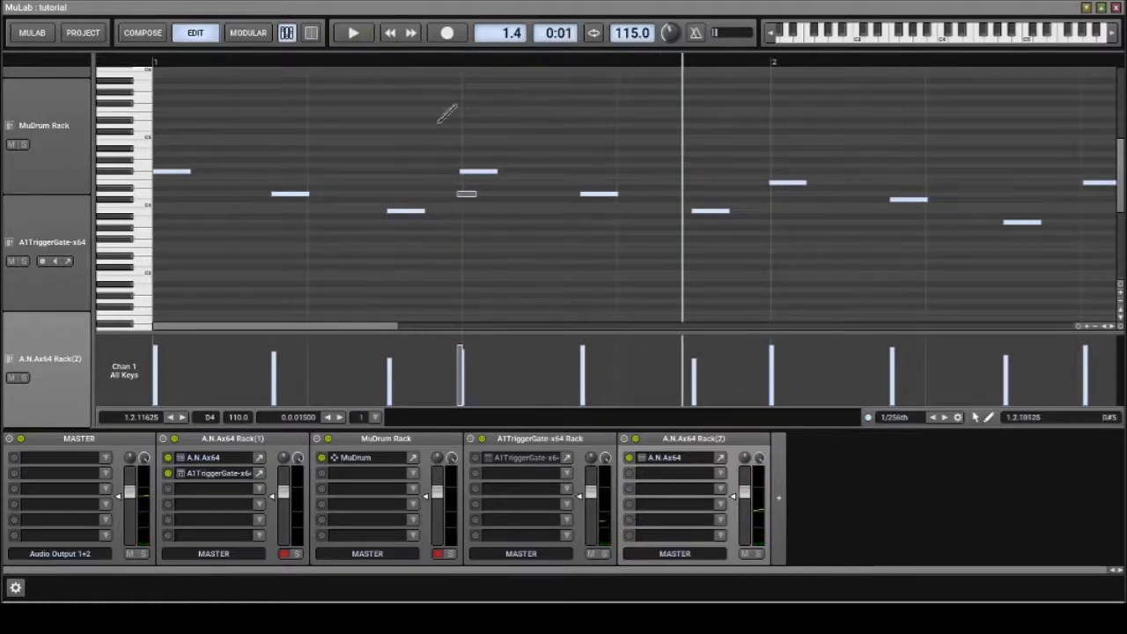
{"action": "left_click", "coordinate": [390, 33]}
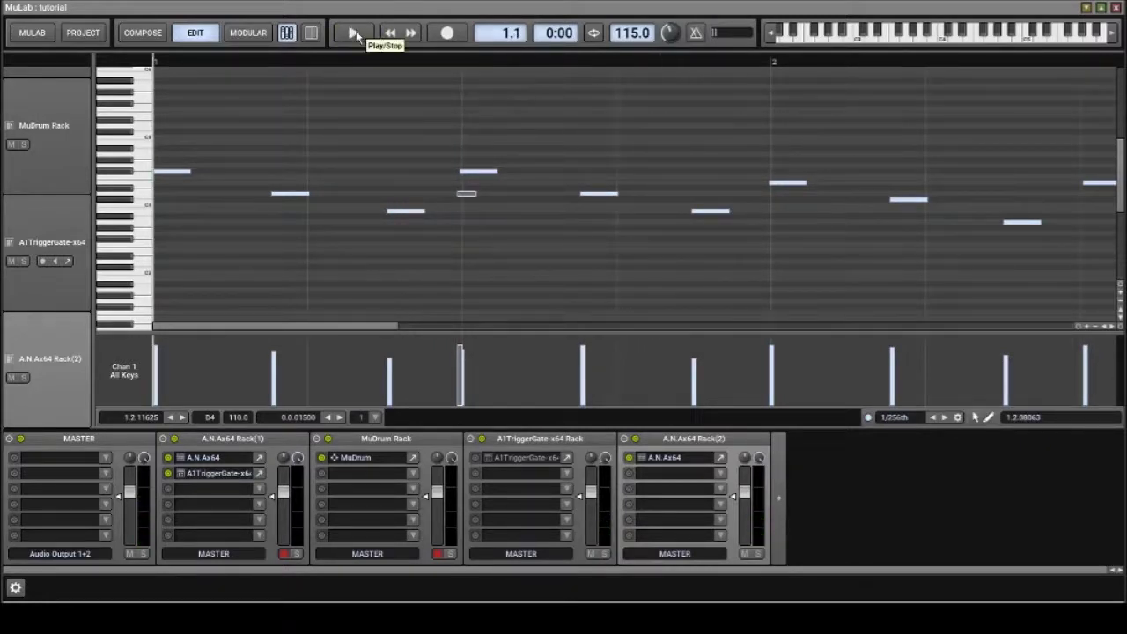
{"action": "left_click", "coordinate": [353, 34]}
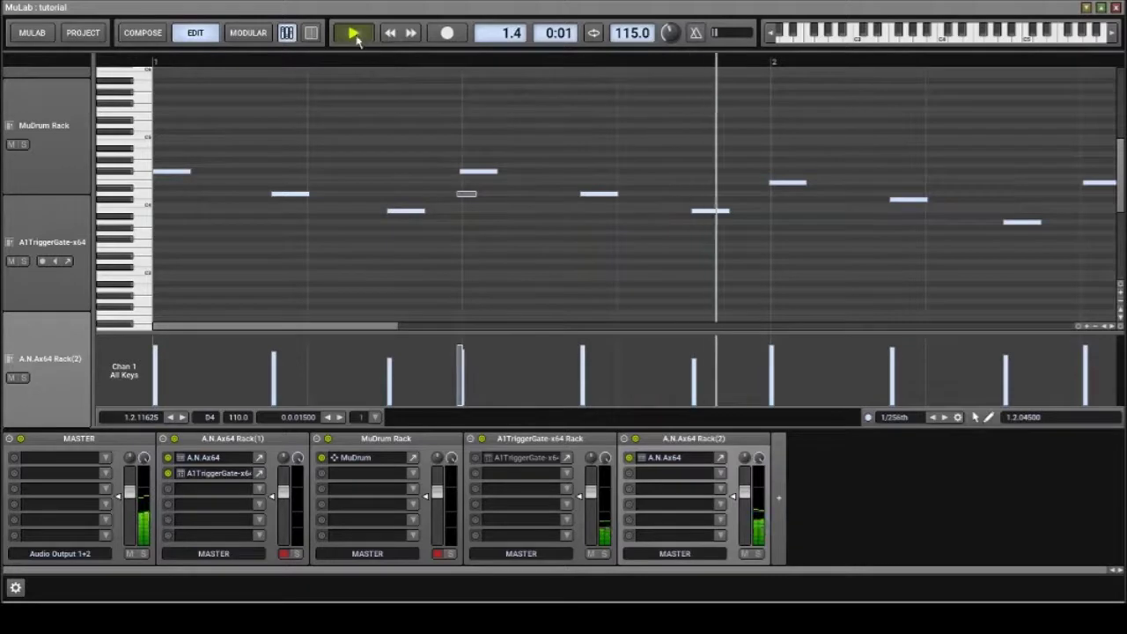
{"action": "left_click", "coordinate": [357, 37]}
Step: Add a D4 grace note of length 0.0.01875 at 2.3.00000 in bar 2 and play the result
{"action": "scroll", "coordinate": [739, 198], "scroll_direction": "down", "scroll_amount": 3}
{"action": "scroll", "coordinate": [595, 212], "scroll_direction": "up", "scroll_amount": 4}
{"action": "scroll", "coordinate": [303, 207], "scroll_direction": "up", "scroll_amount": 3}
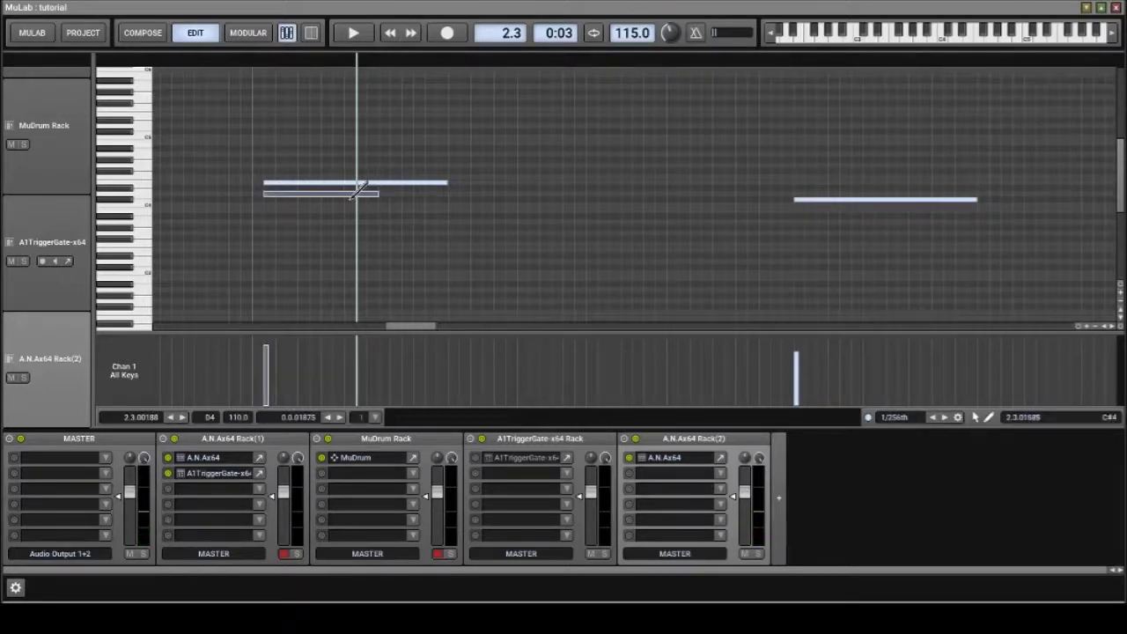
{"action": "left_click", "coordinate": [353, 33]}
{"action": "scroll", "coordinate": [448, 99], "scroll_direction": "down", "scroll_amount": 3}
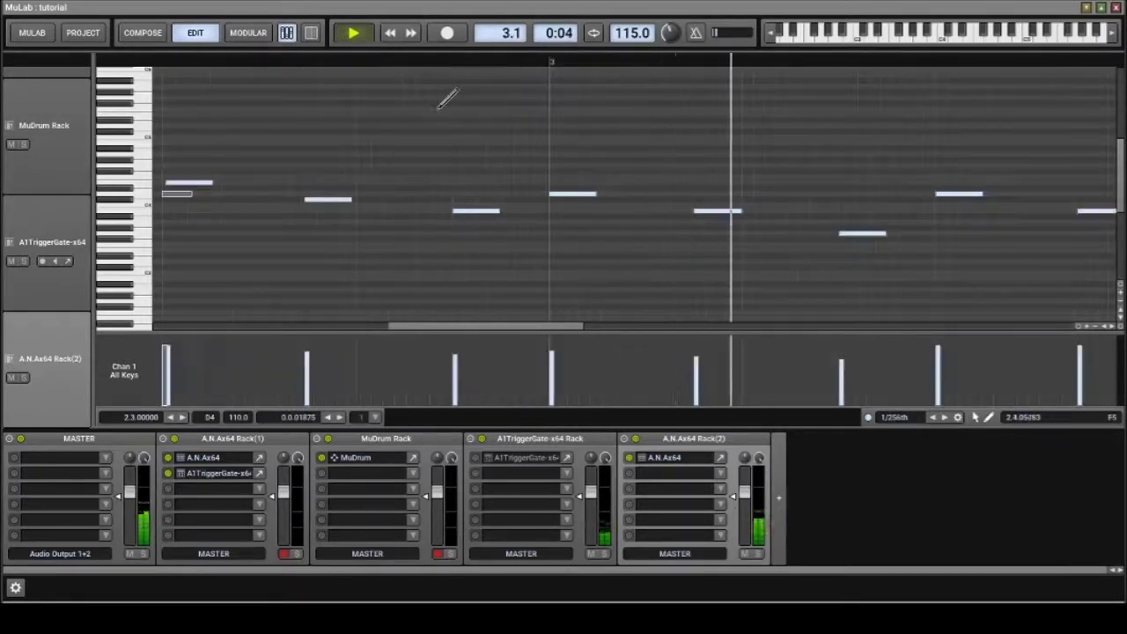
{"action": "scroll", "coordinate": [432, 118], "scroll_direction": "down", "scroll_amount": 4}
Step: Set the snap grid to MIDI Clock and add short grace notes in bars 3 and 4, including F4 at 3.4.11000, length 0.0.00500
{"action": "scroll", "coordinate": [599, 212], "scroll_direction": "up", "scroll_amount": 4}
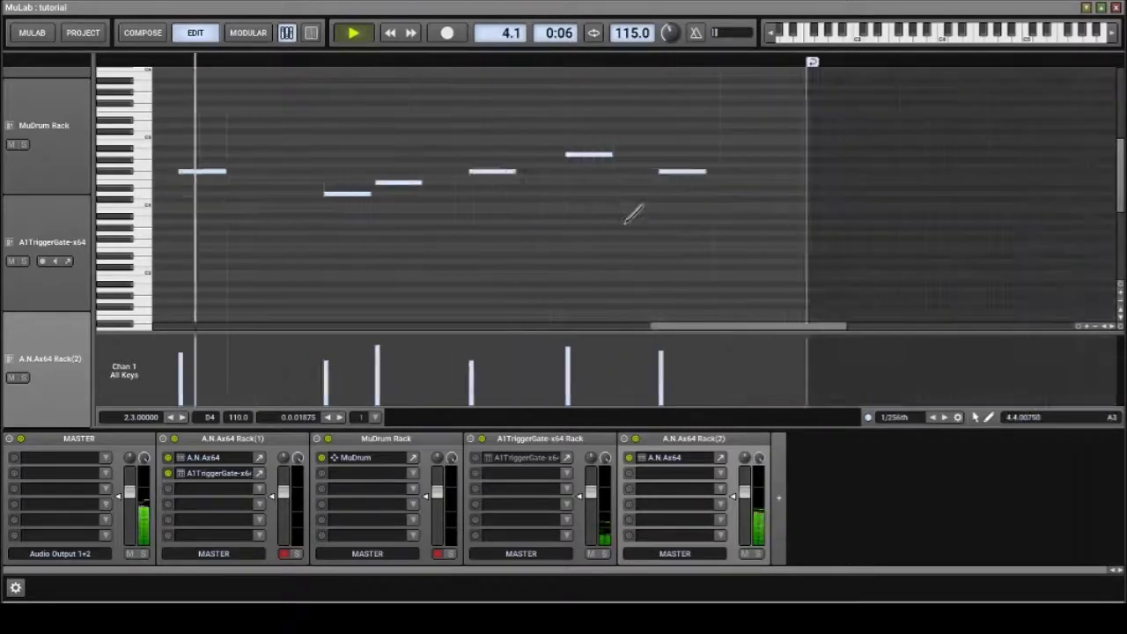
{"action": "scroll", "coordinate": [498, 219], "scroll_direction": "down", "scroll_amount": 6}
{"action": "scroll", "coordinate": [356, 229], "scroll_direction": "up", "scroll_amount": 6}
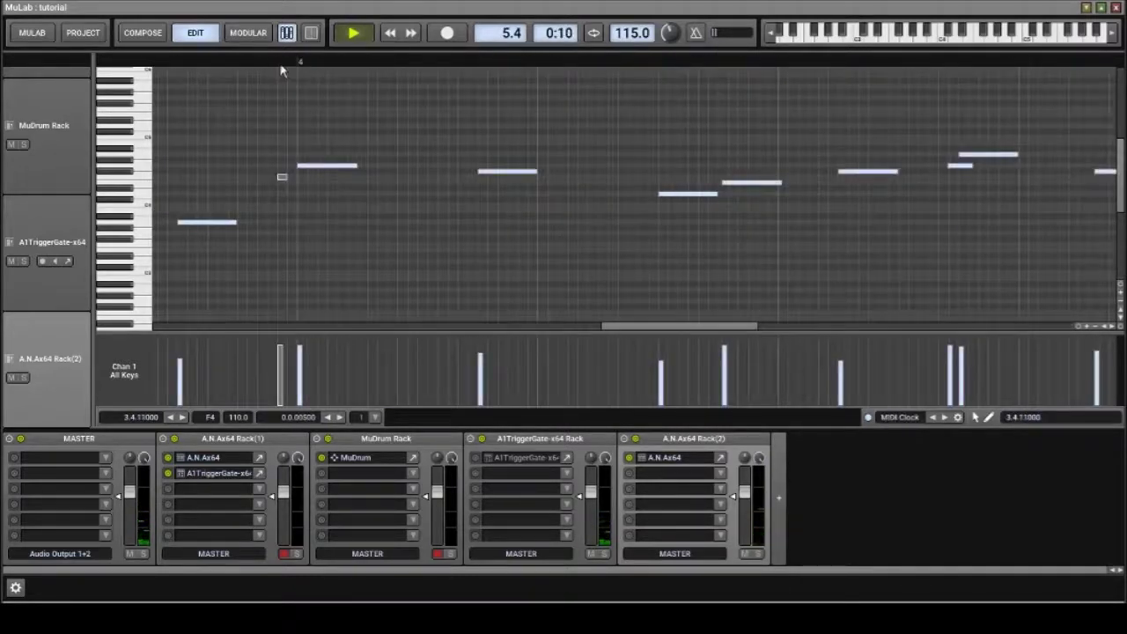
{"action": "left_click", "coordinate": [257, 61]}
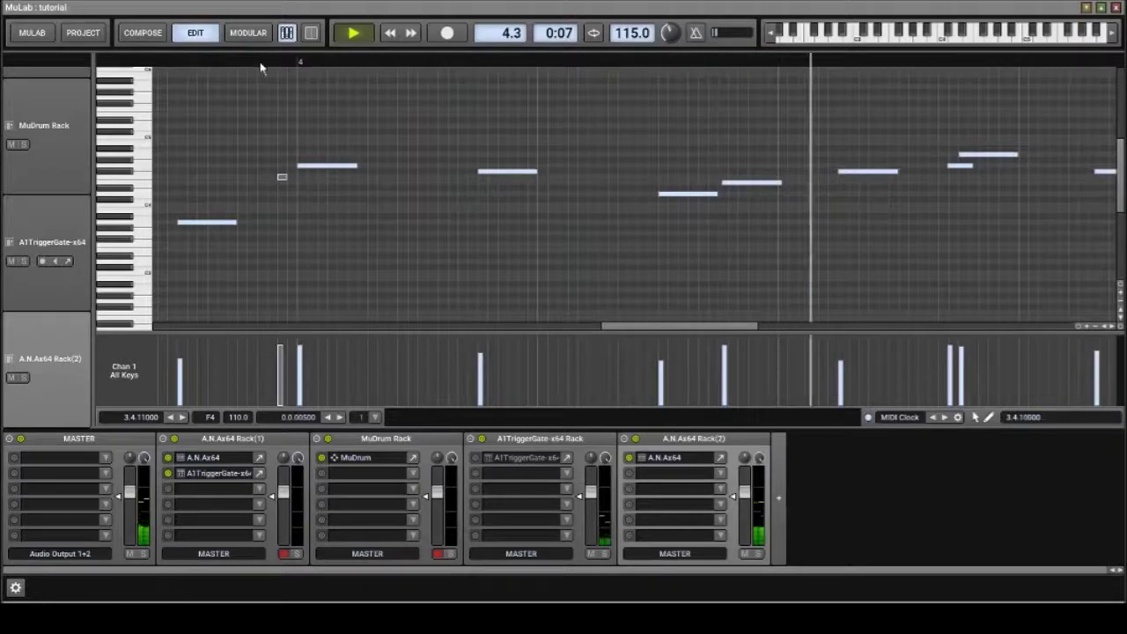
{"action": "scroll", "coordinate": [335, 110], "scroll_direction": "down", "scroll_amount": 3}
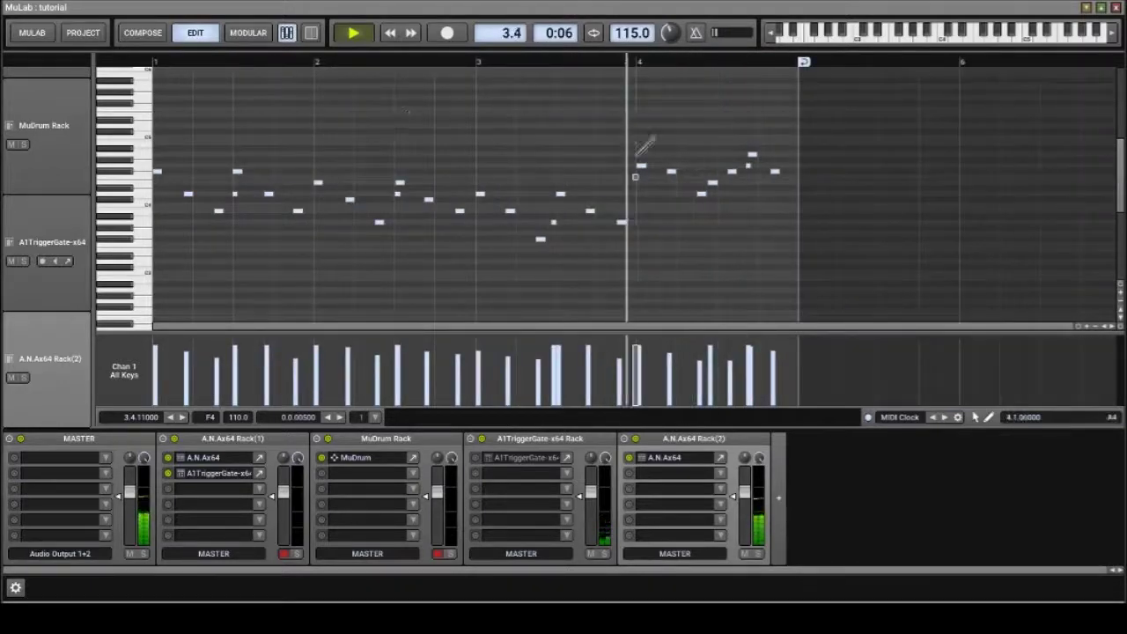
{"action": "scroll", "coordinate": [634, 106], "scroll_direction": "up", "scroll_amount": 3}
{"action": "scroll", "coordinate": [573, 124], "scroll_direction": "down", "scroll_amount": 4}
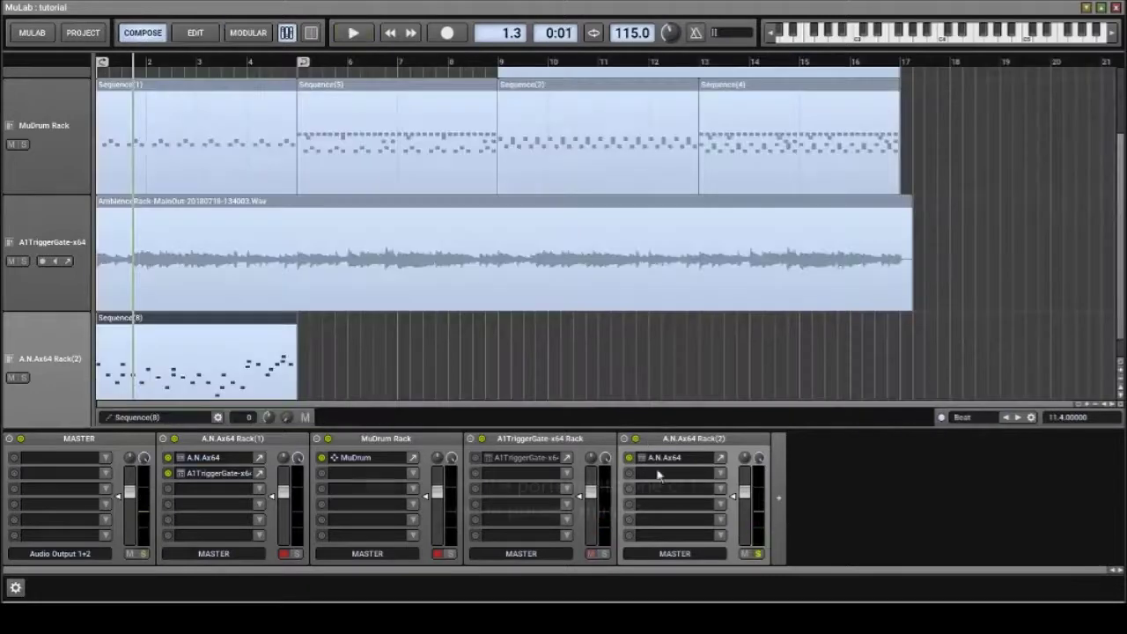
Step: Insert the A1TriggerGate-x64 effect in the second slot of A.N.Ax64 Rack(2)
{"action": "left_click", "coordinate": [658, 475]}
{"action": "left_click", "coordinate": [669, 136]}
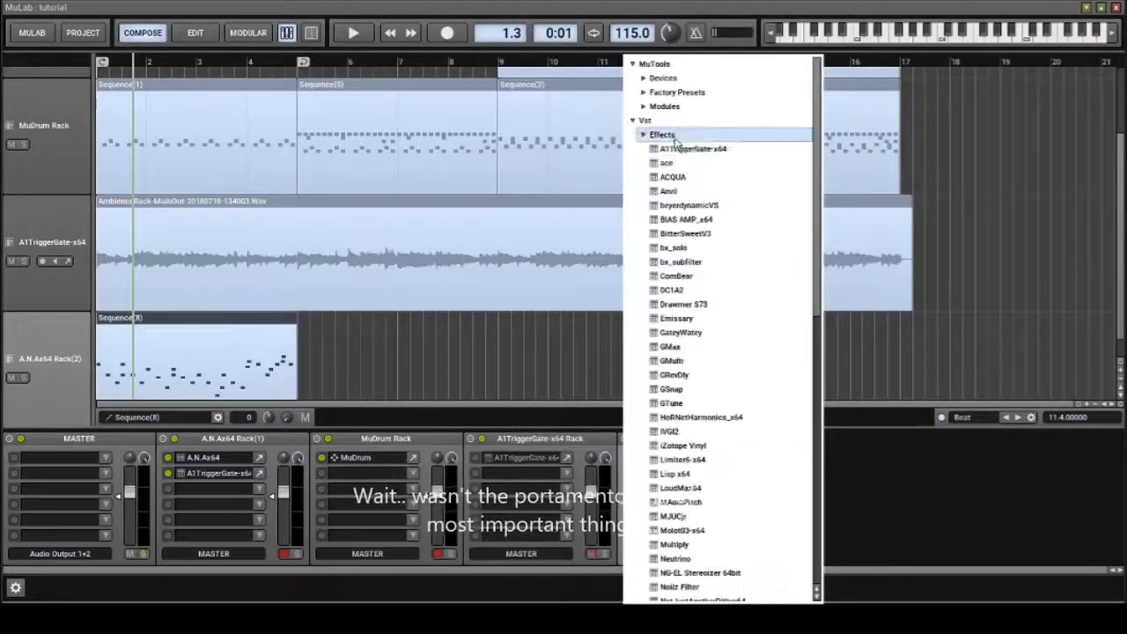
{"action": "left_click", "coordinate": [682, 149]}
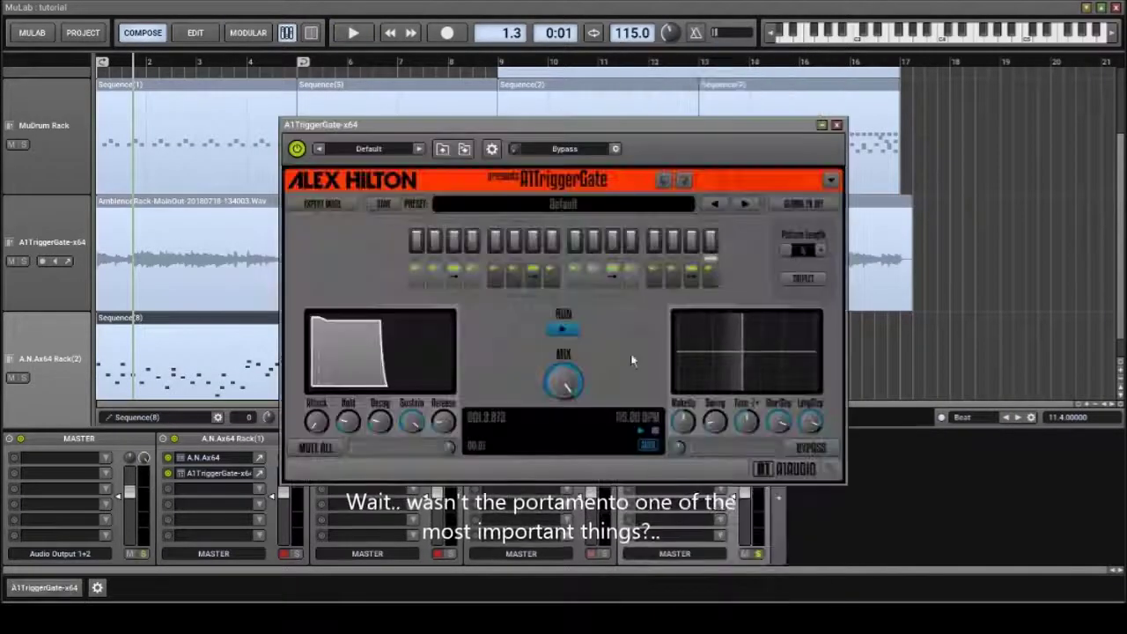
Step: Audition the A1TriggerGate presets during playback, load Like A SideChain 02, reduce its Mix and close the plugin
{"action": "left_click", "coordinate": [749, 203]}
{"action": "left_click", "coordinate": [748, 203]}
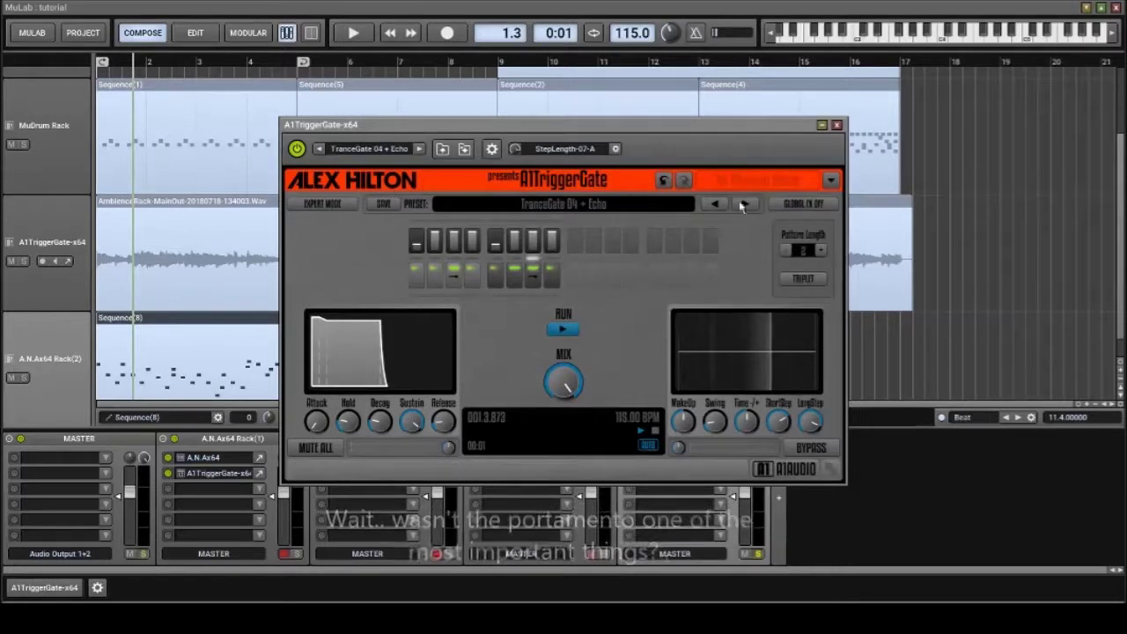
{"action": "left_click", "coordinate": [745, 204]}
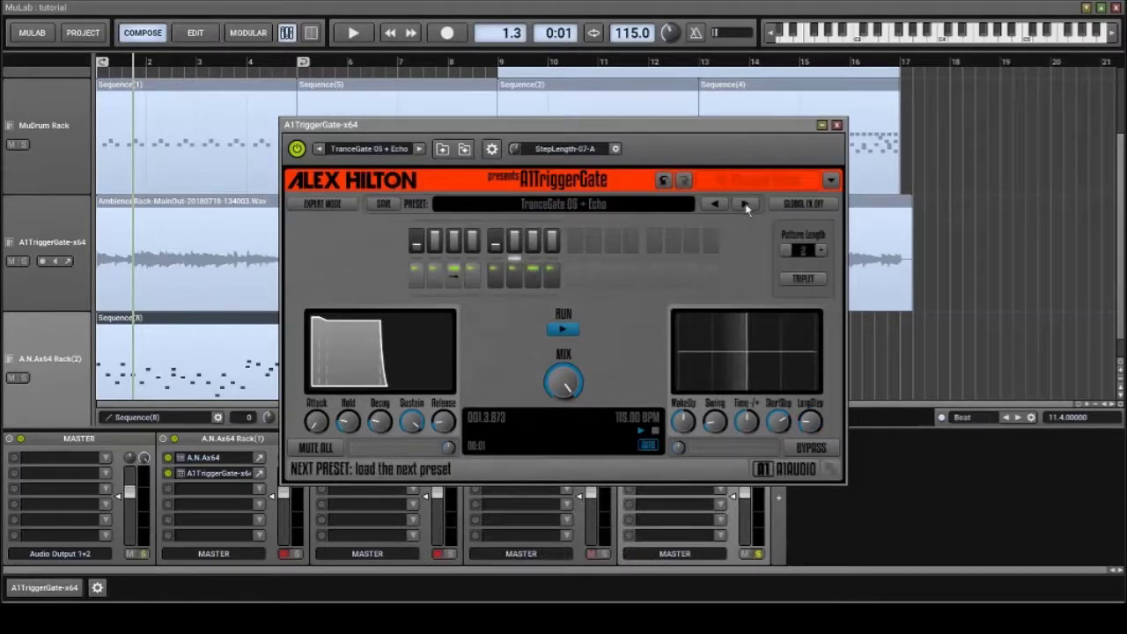
{"action": "left_click", "coordinate": [745, 204]}
{"action": "left_click", "coordinate": [379, 34]}
{"action": "left_click", "coordinate": [361, 33]}
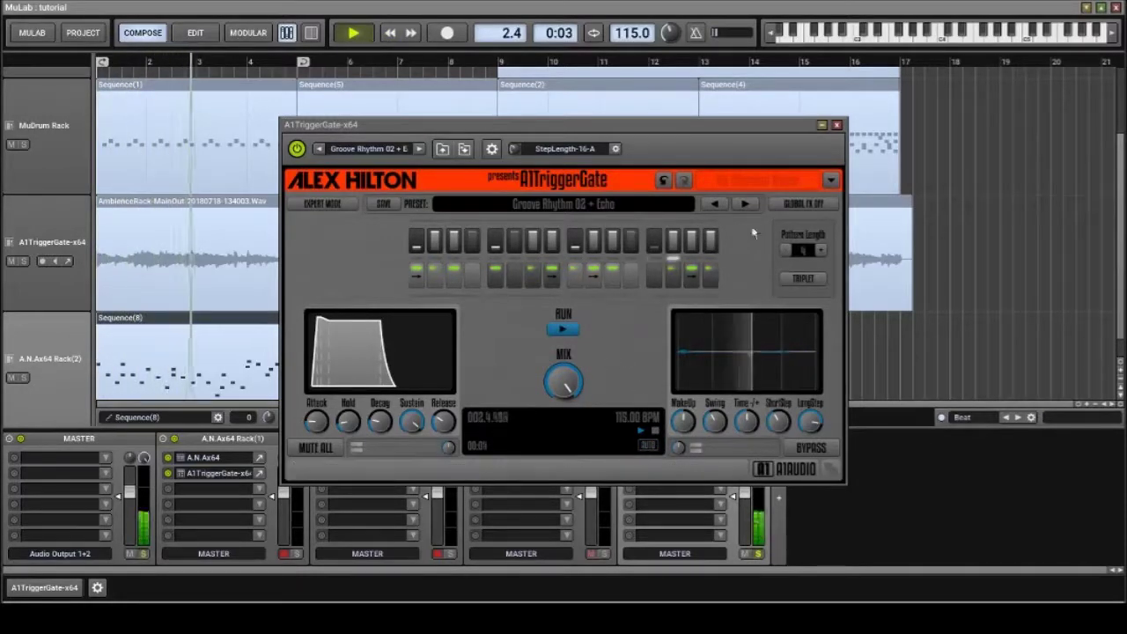
{"action": "left_click", "coordinate": [745, 204]}
{"action": "key", "text": "space"}
{"action": "key", "text": "space"}
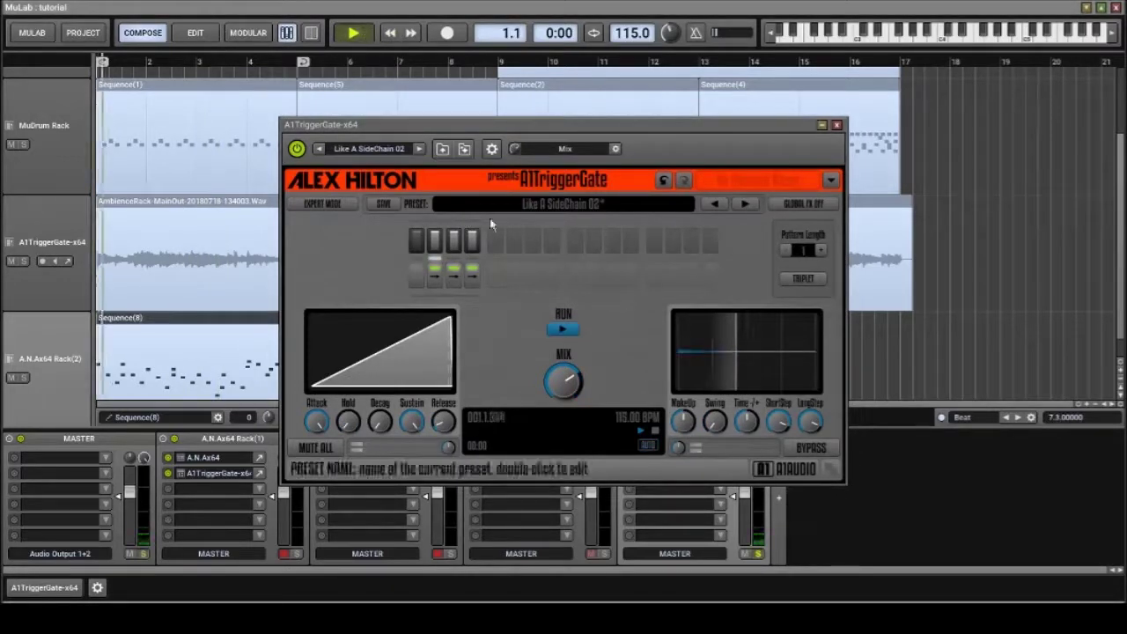
{"action": "left_click", "coordinate": [837, 124]}
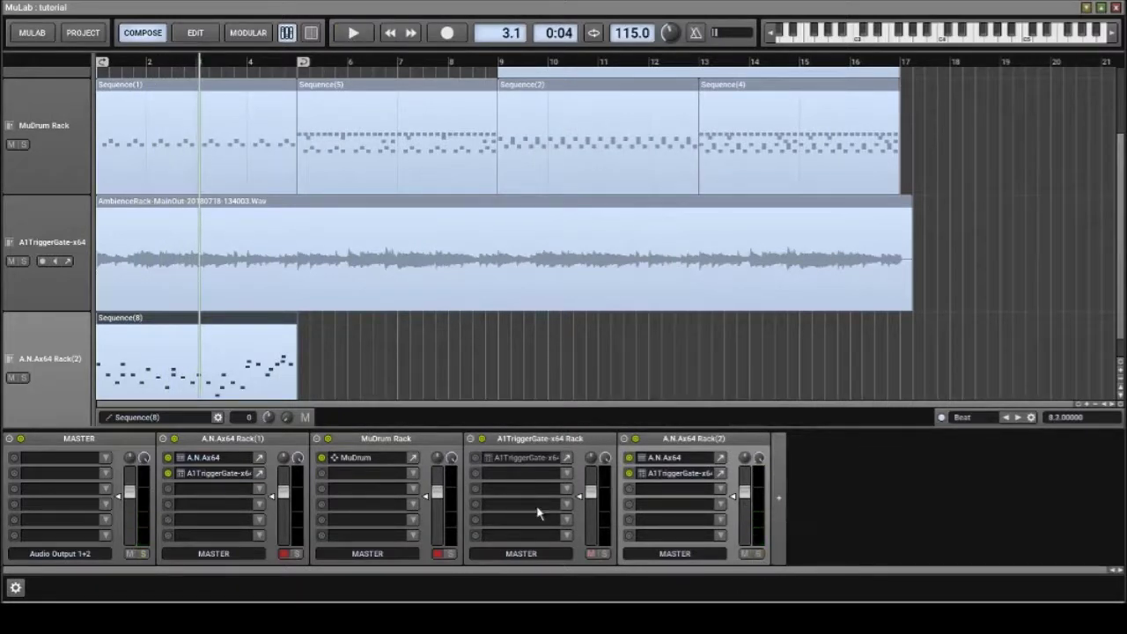
Step: Enable the A1TriggerGate effect on the A1TriggerGate-x64 Rack and play the melody together with the ambience track
{"action": "key", "text": "space"}
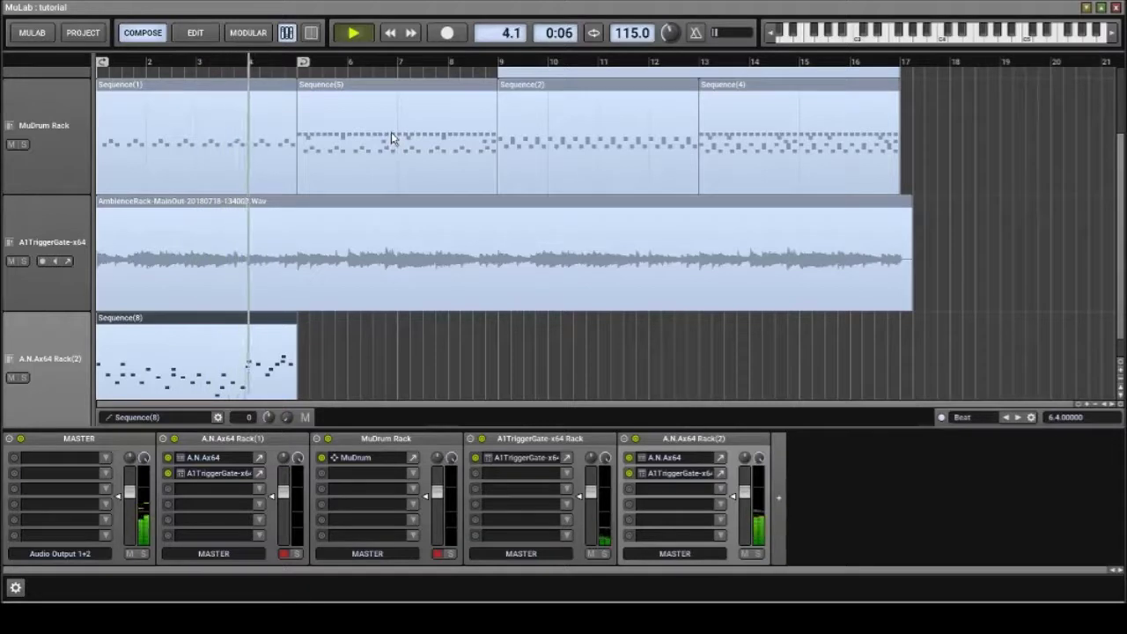
{"action": "left_click", "coordinate": [352, 34]}
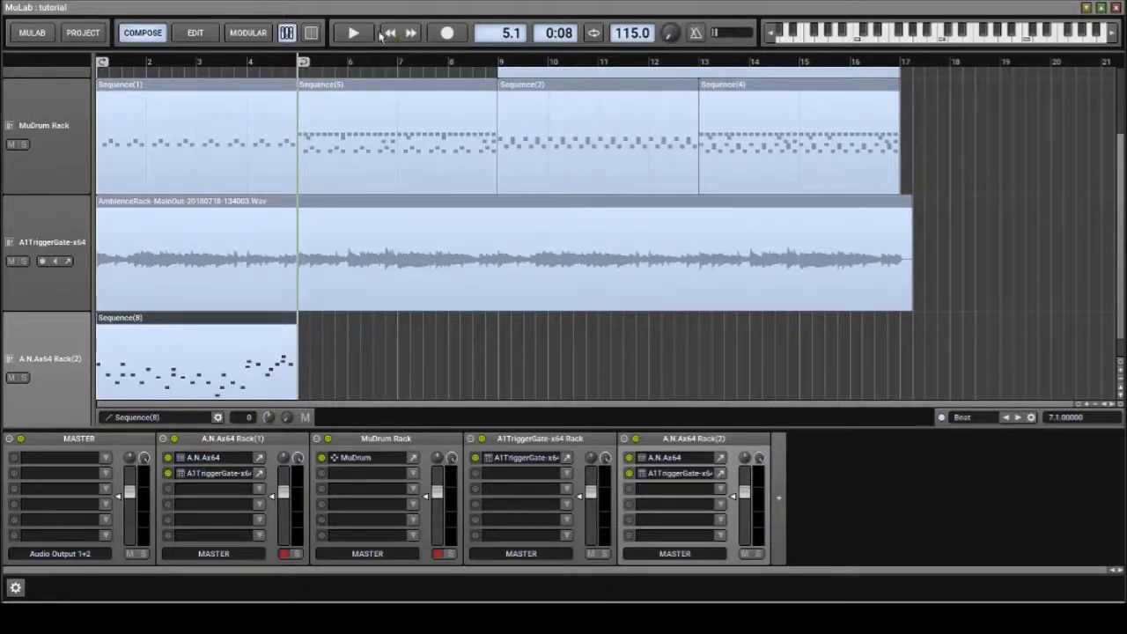
{"action": "left_click", "coordinate": [352, 33]}
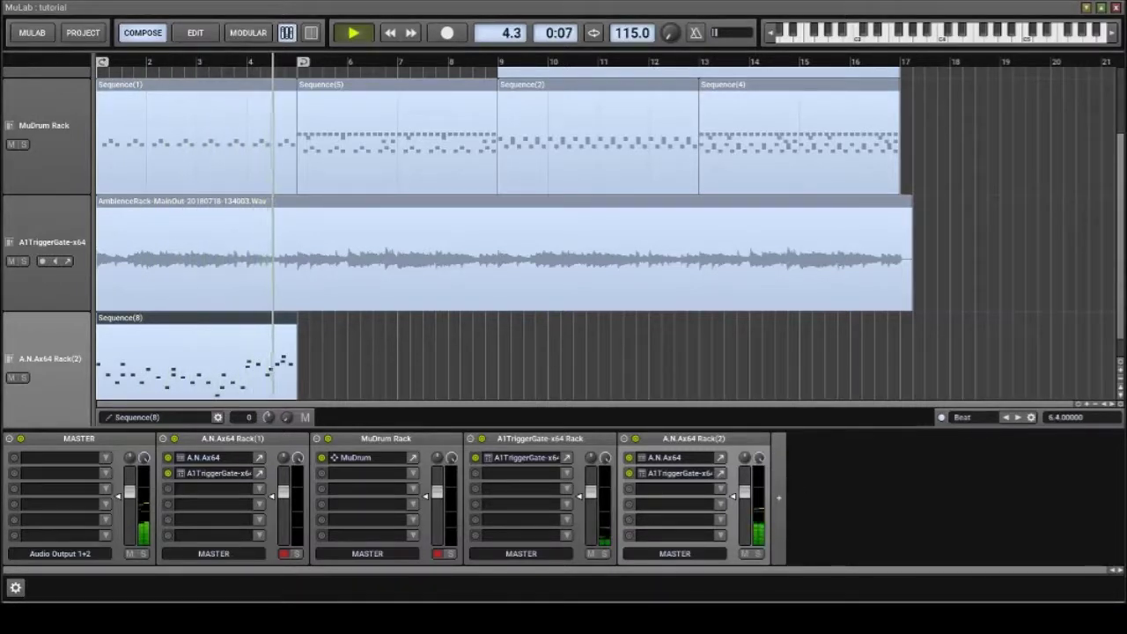
{"action": "key", "text": "space"}
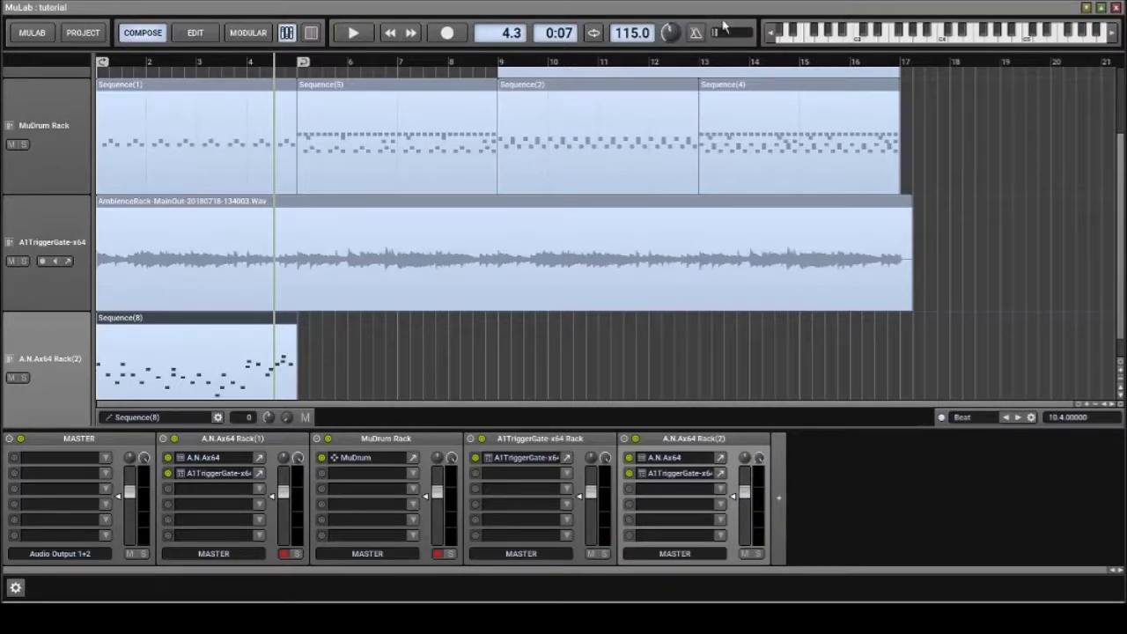
{"action": "key", "text": "space"}
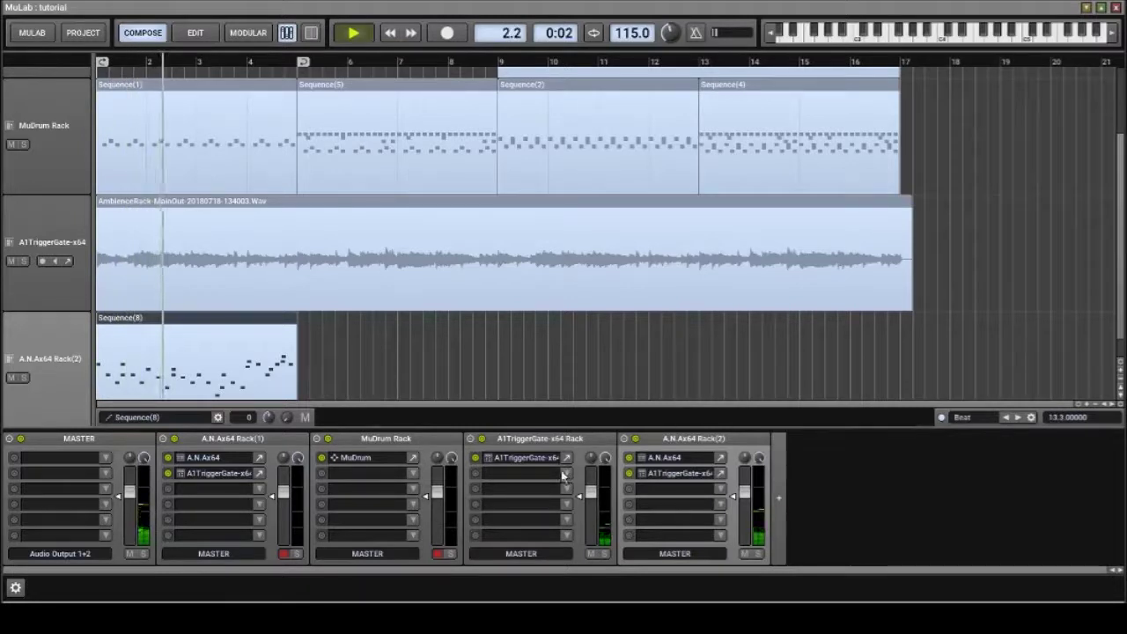
Step: Set the Swing of Rack(2)'s A1TriggerGate to 44%, replay from the start and close the plugin
{"action": "left_click", "coordinate": [721, 473]}
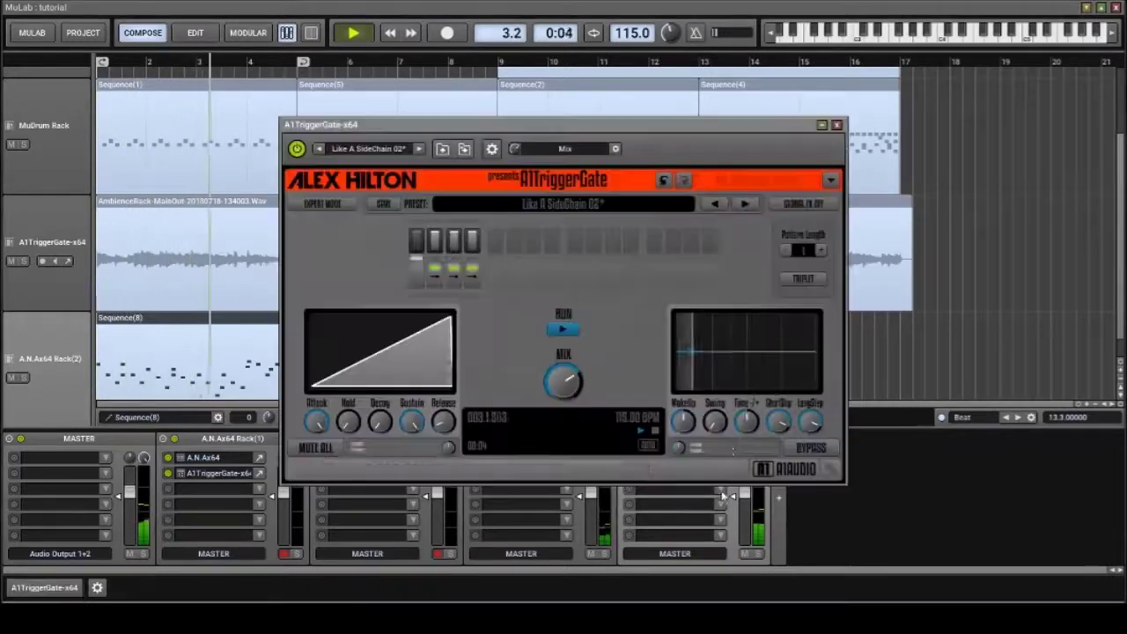
{"action": "left_click_drag", "start_coordinate": [715, 422], "coordinate": [714, 382]}
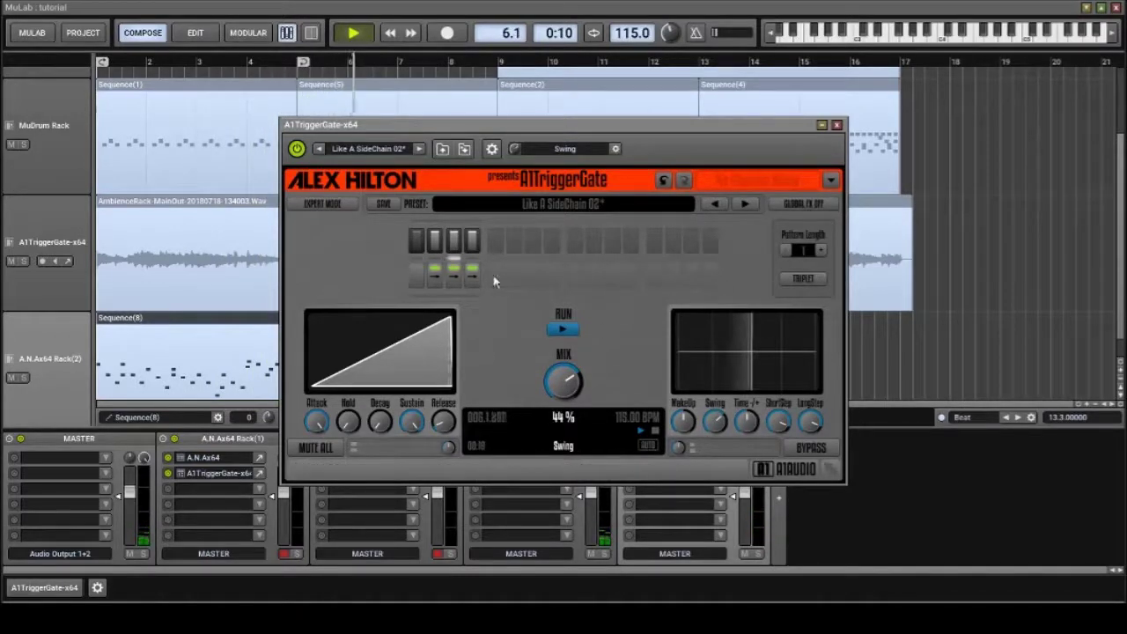
{"action": "left_click", "coordinate": [387, 33]}
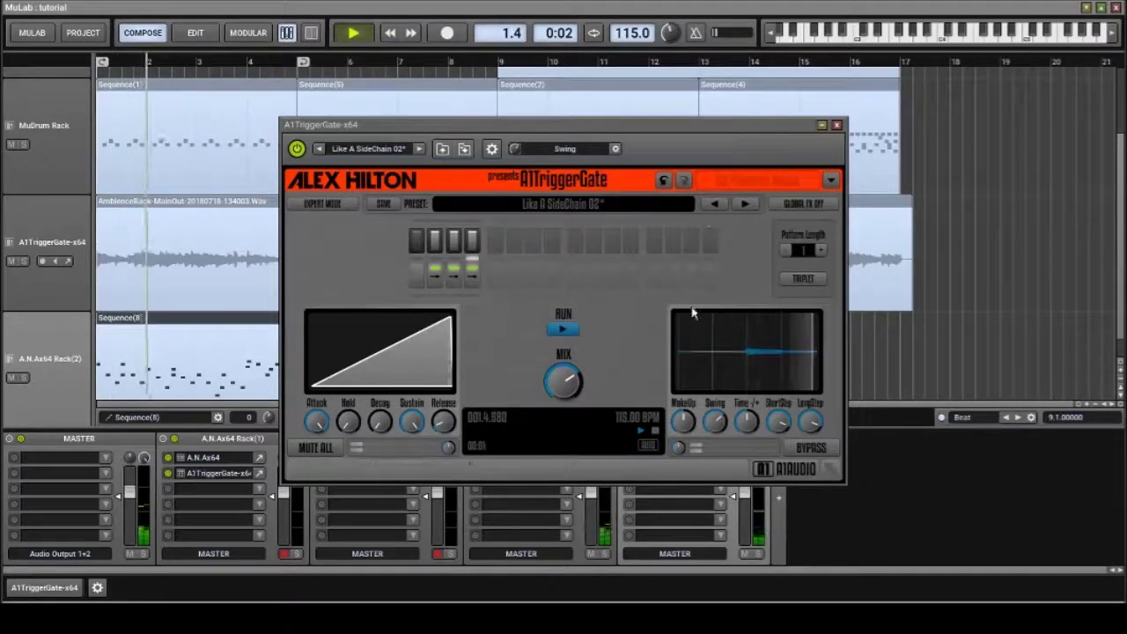
{"action": "left_click", "coordinate": [836, 124]}
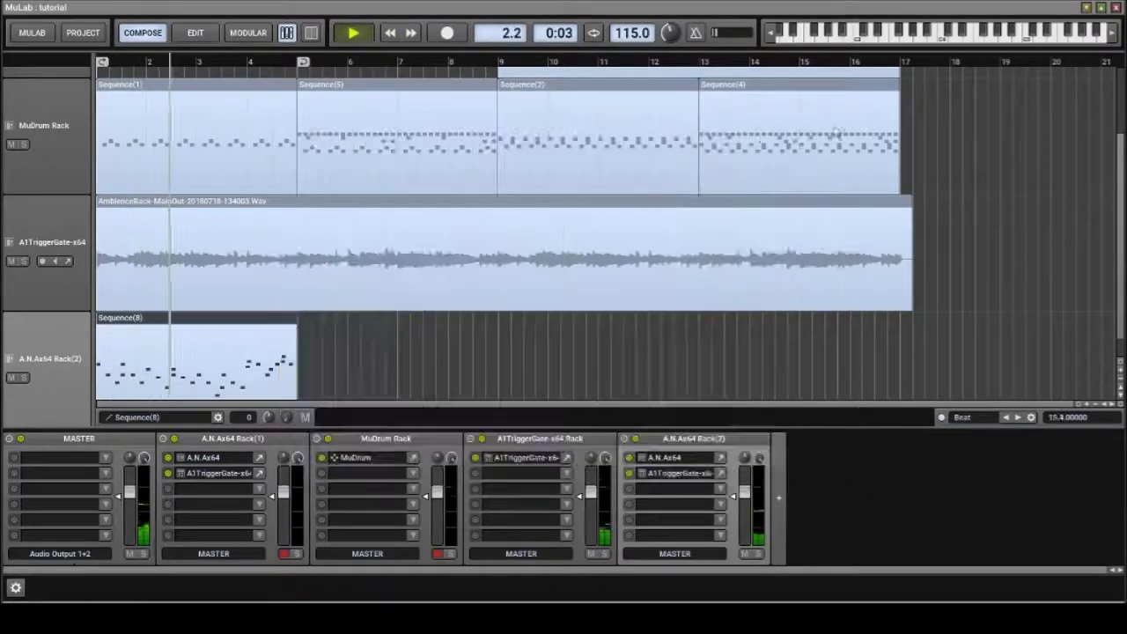
Step: Set the Mix of Rack(2)'s A1TriggerGate to 68% and close the plugin
{"action": "left_click", "coordinate": [719, 473]}
{"action": "left_click_drag", "start_coordinate": [567, 381], "coordinate": [567, 363]}
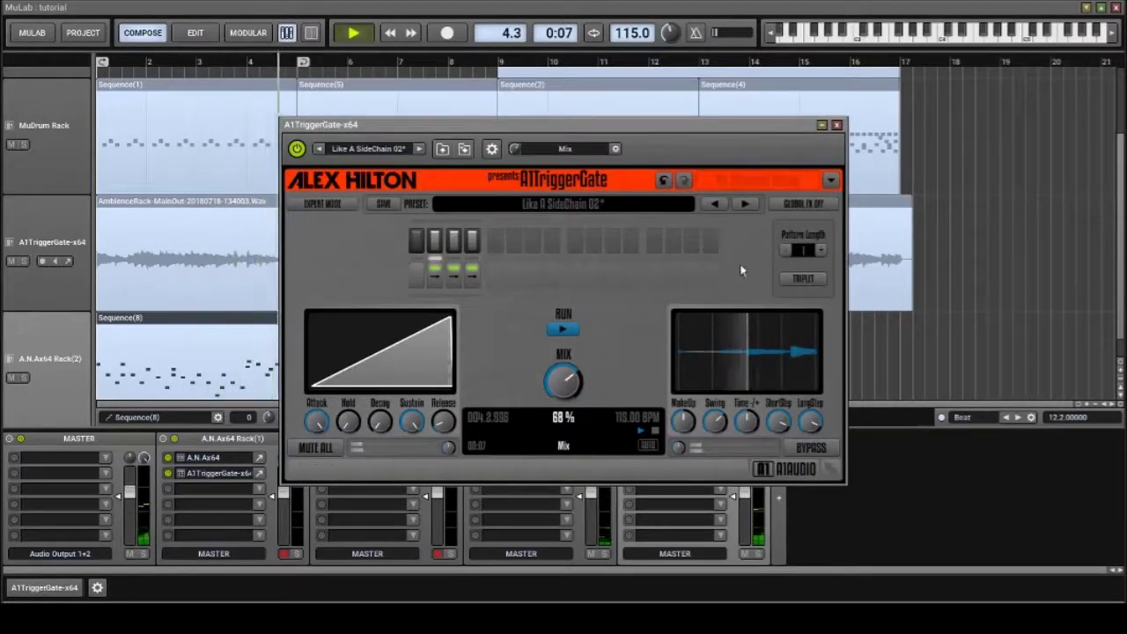
{"action": "left_click", "coordinate": [837, 125]}
Step: Unmute A.N.Ax64 Rack(1) and the MuDrum Rack, and play the full arrangement from the start
{"action": "left_click", "coordinate": [452, 555]}
{"action": "left_click", "coordinate": [393, 35]}
{"action": "left_click", "coordinate": [352, 32]}
Step: Extend Sequence(8) to bar 17 so the melody repeats, and adjust the volume of Rack(2)'s A.N.Ax64 synth
{"action": "left_click_drag", "start_coordinate": [296, 339], "coordinate": [908, 347]}
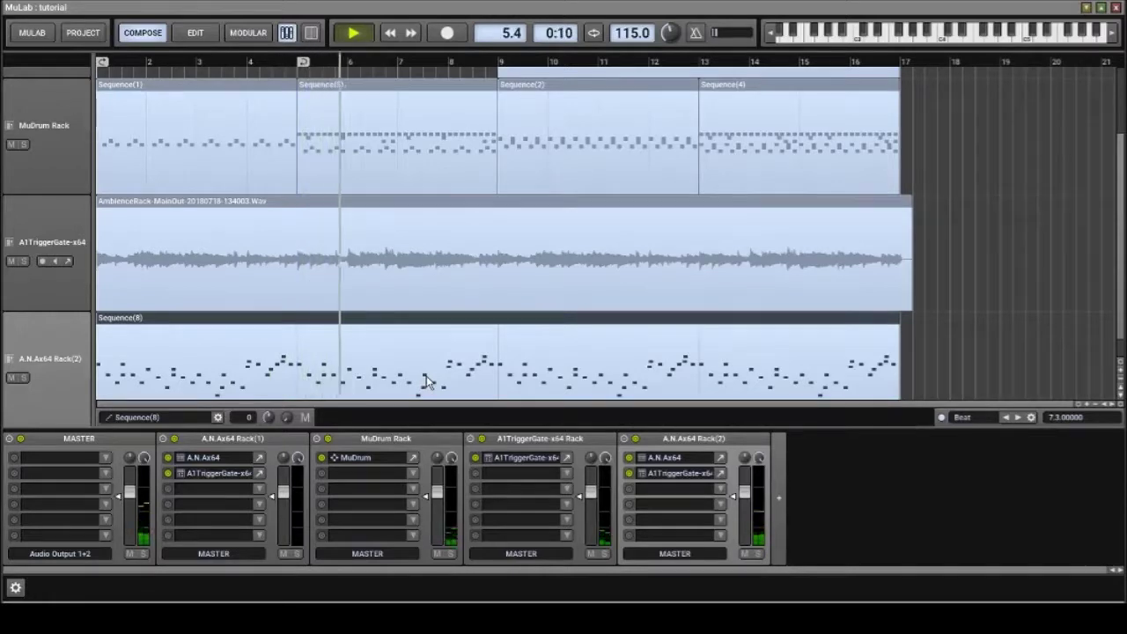
{"action": "left_click", "coordinate": [720, 457]}
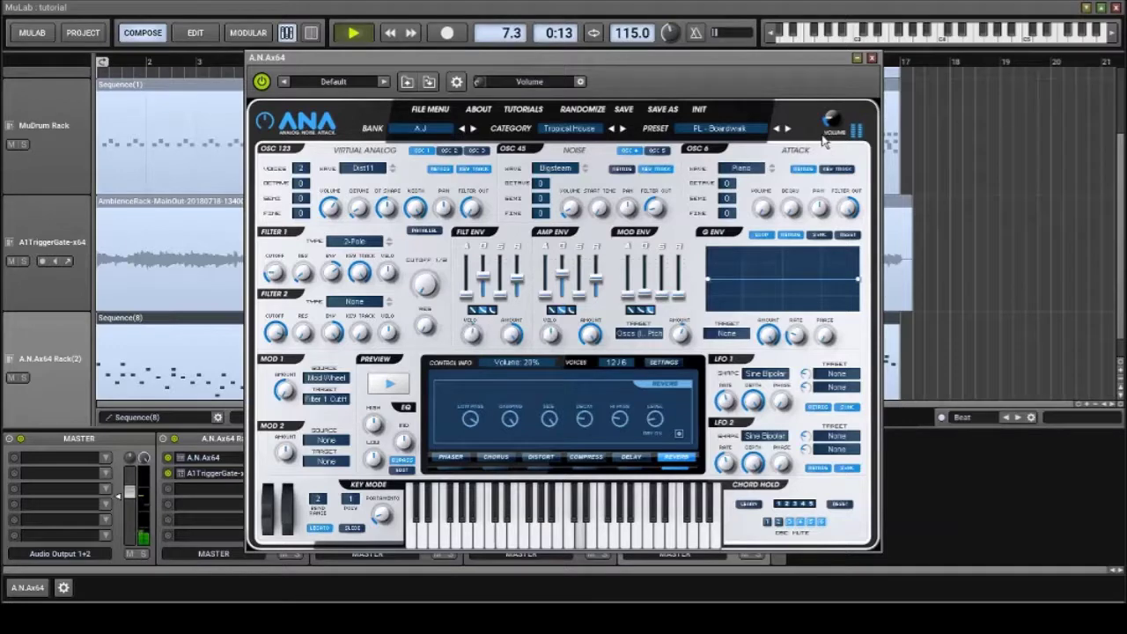
{"action": "left_click", "coordinate": [872, 57]}
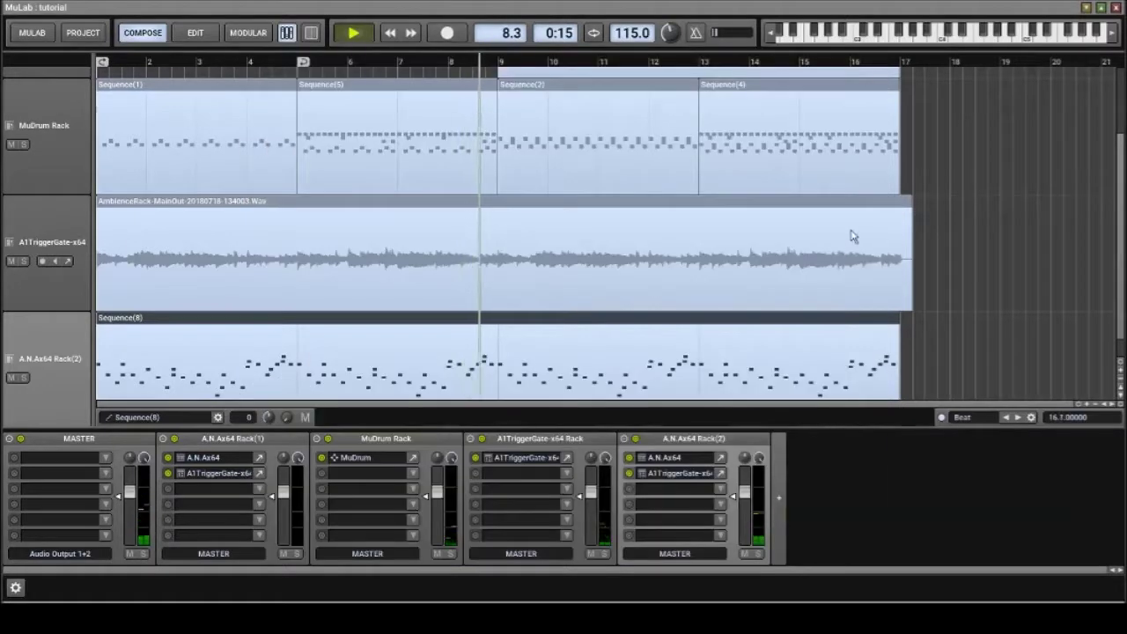